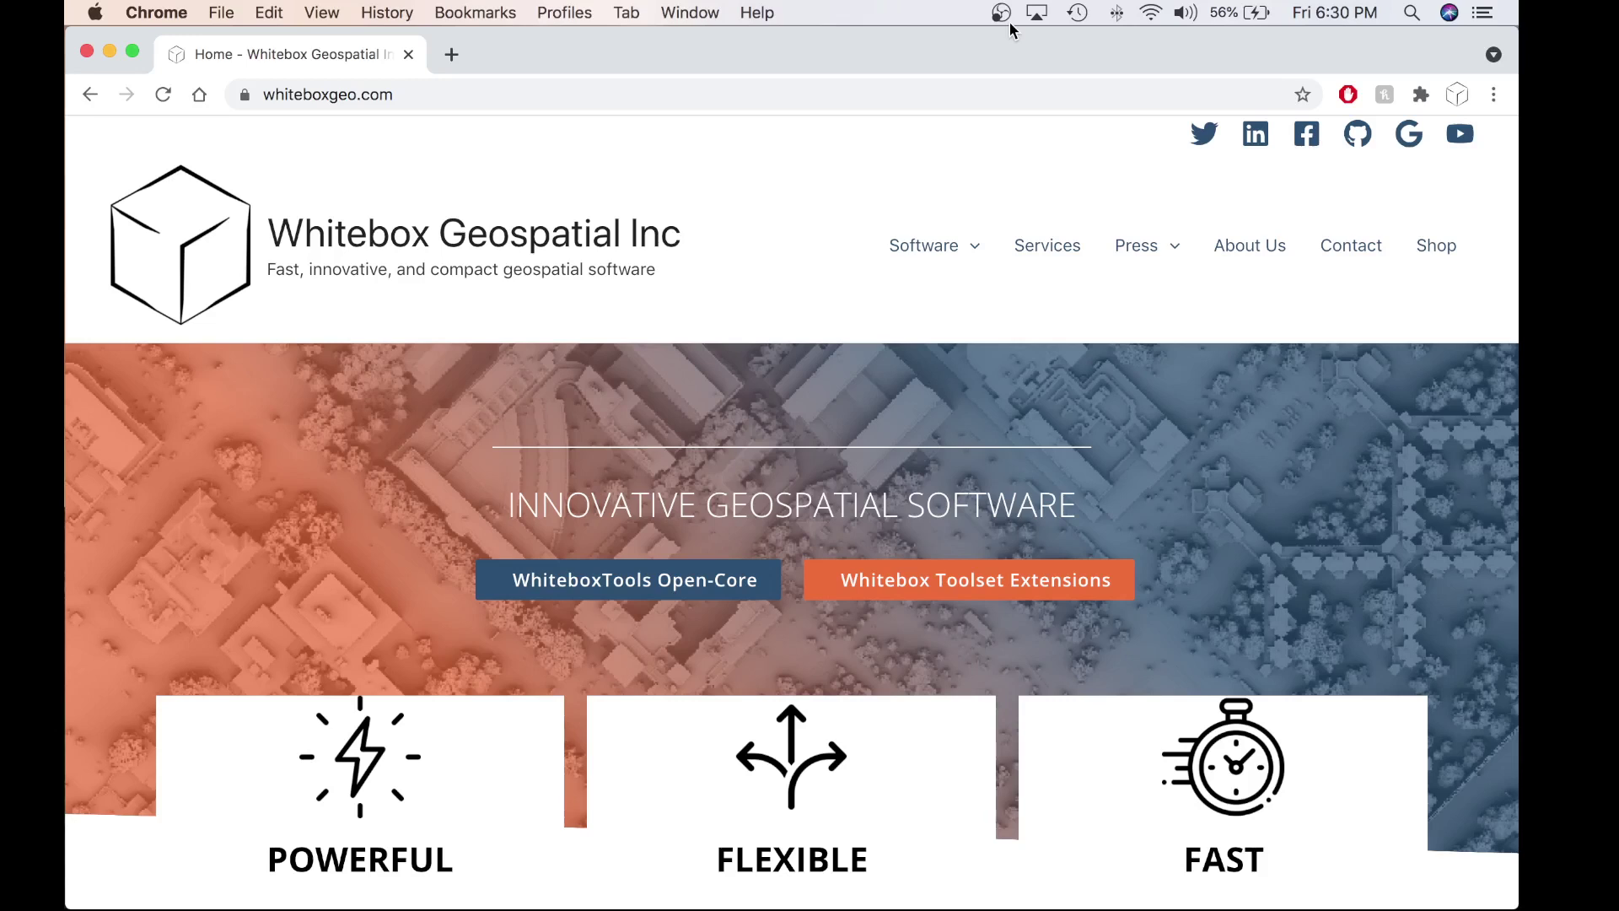
# - Open the WhiteboxTools User Manual from Software > Learning Resources
pyautogui.moveTo(911, 279)
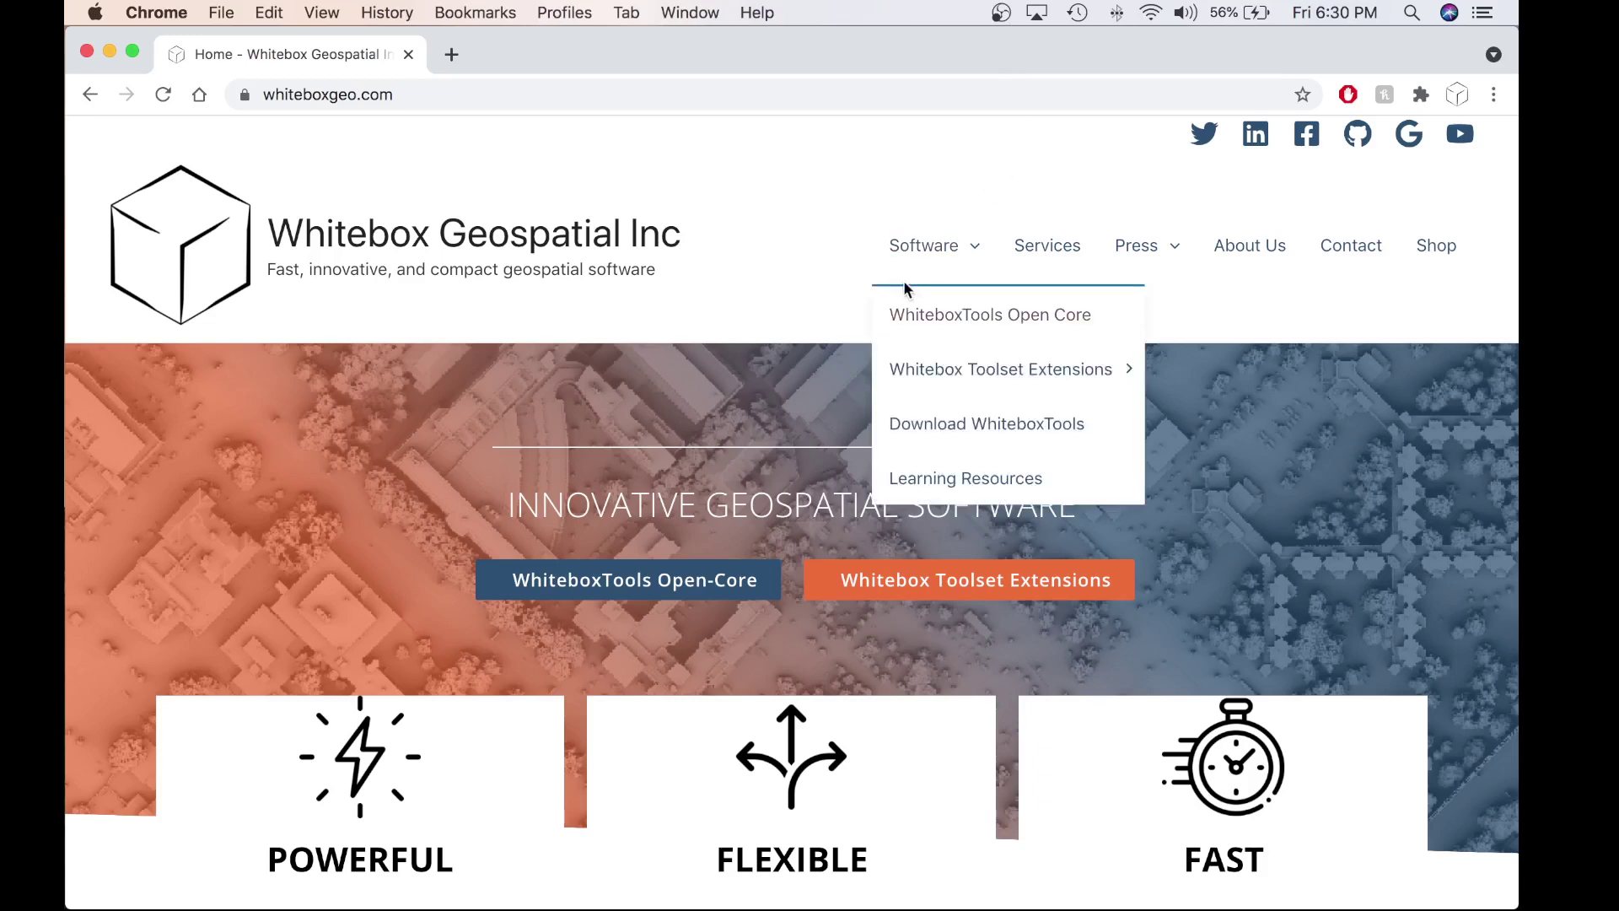
pyautogui.click(953, 480)
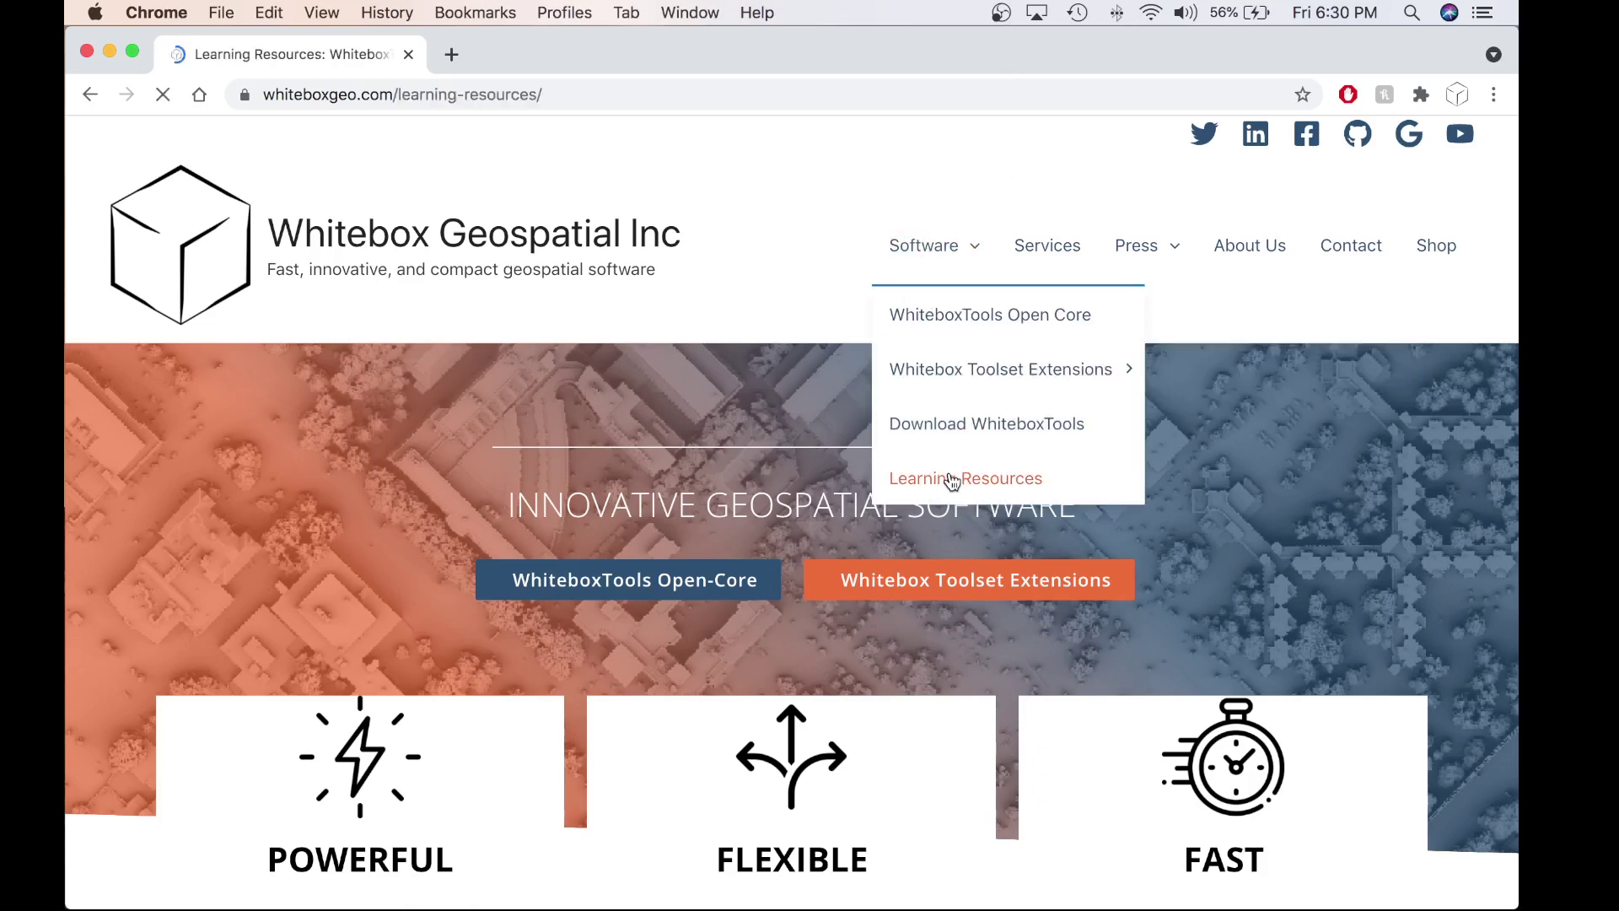
pyautogui.scroll(-3, 953, 481)
pyautogui.scroll(-7, 951, 482)
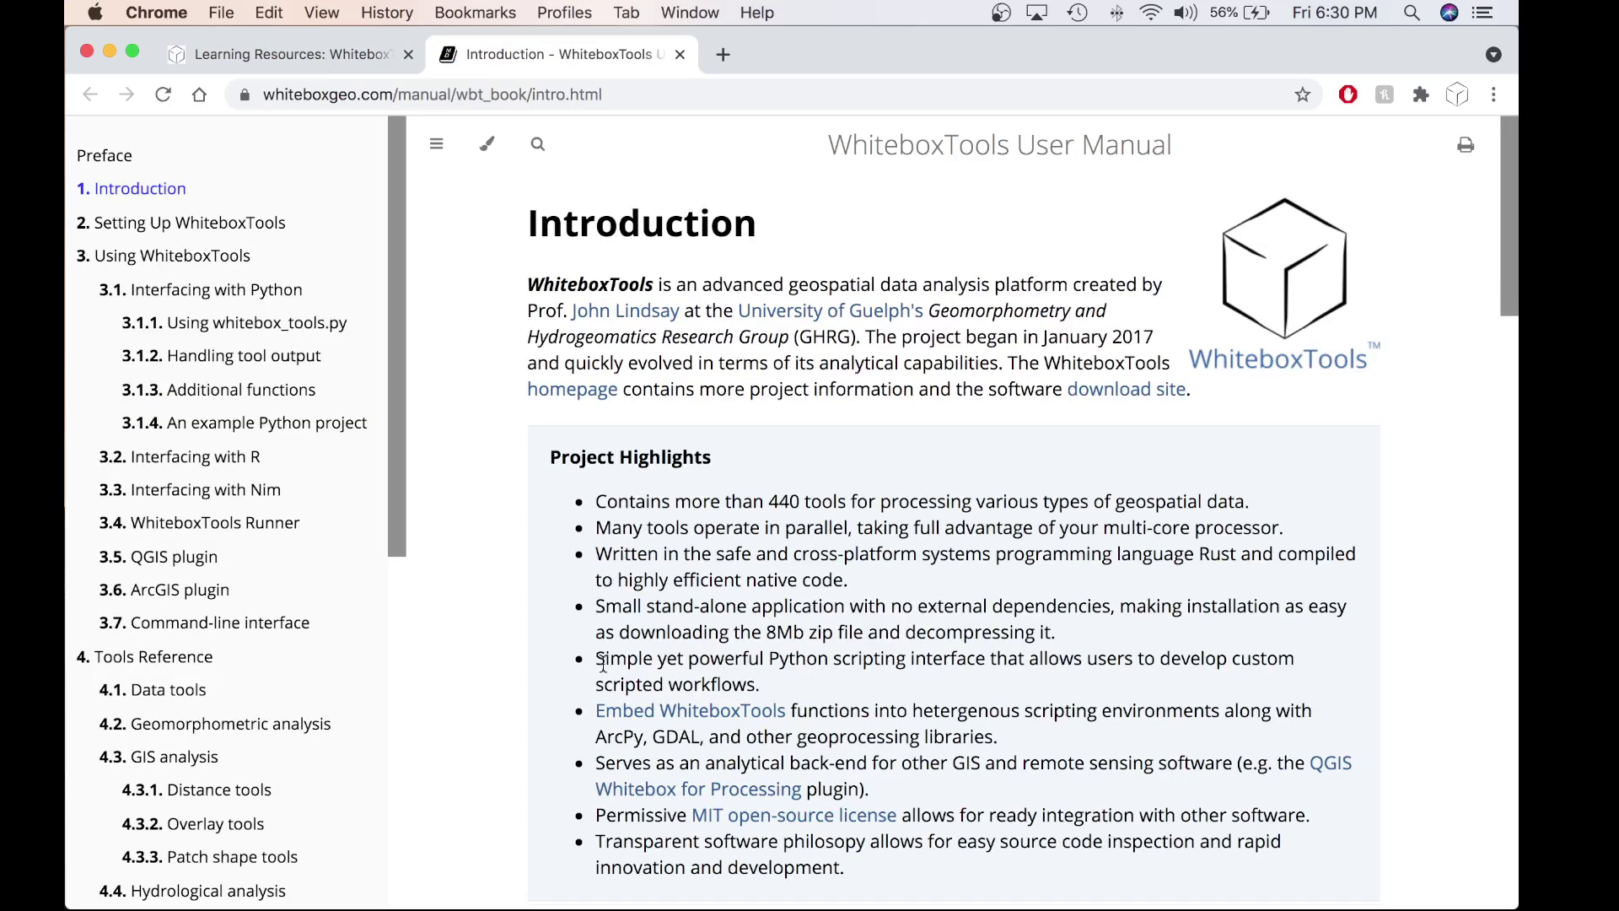
pyautogui.scroll(-5, 213, 675)
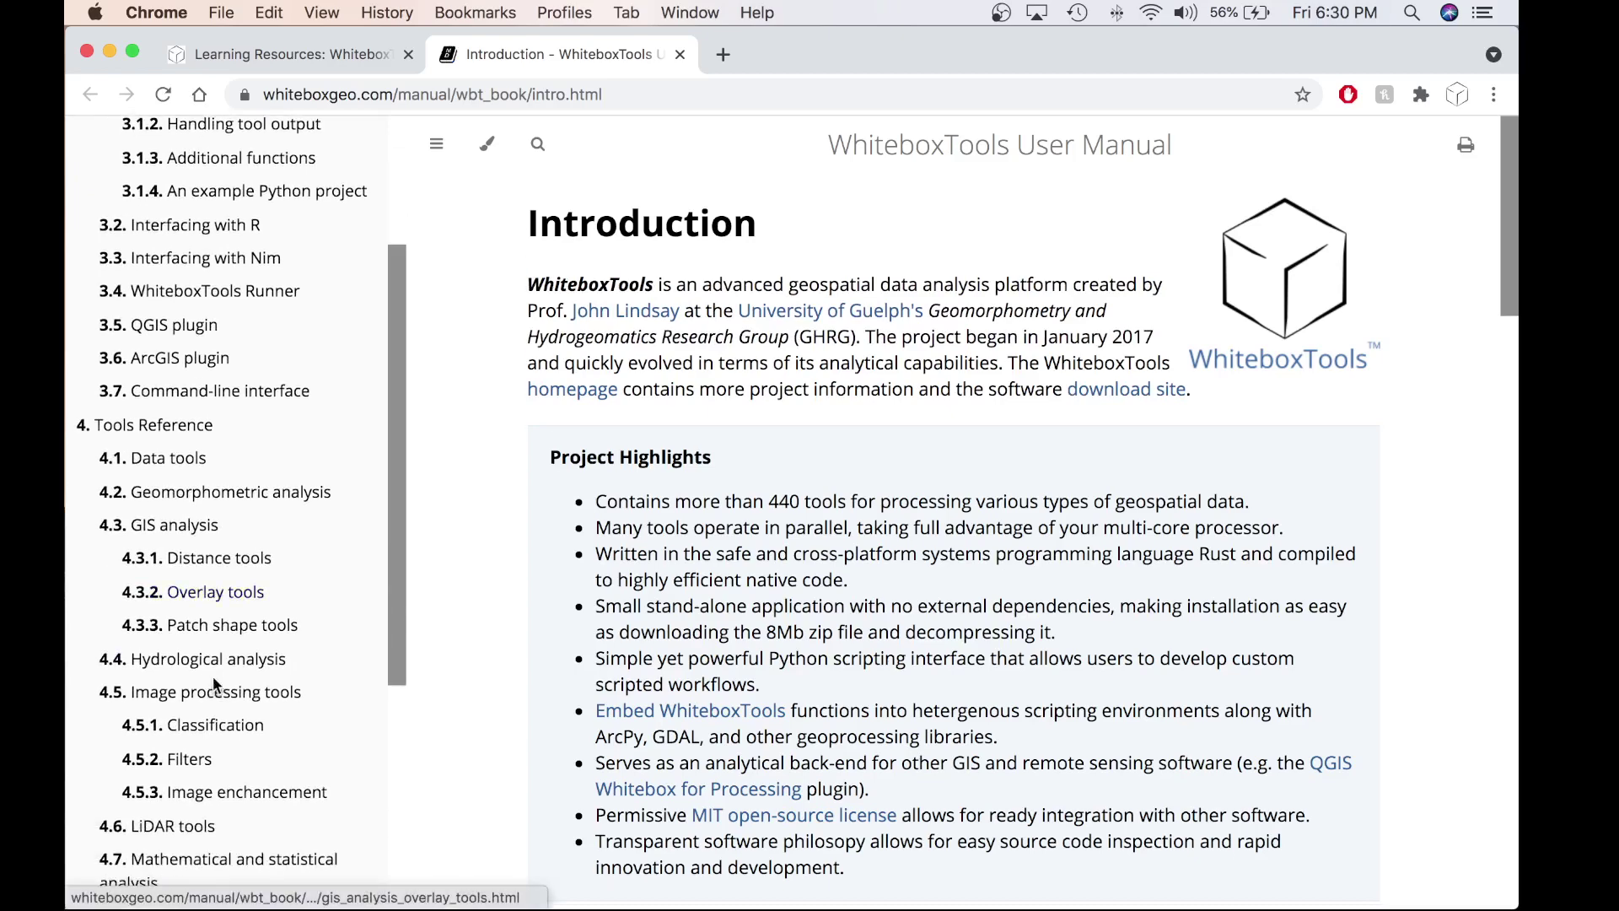
# - Go to 4.4 Hydrological analysis and open the StochasticDepressionAnalysis entry
pyautogui.click(173, 663)
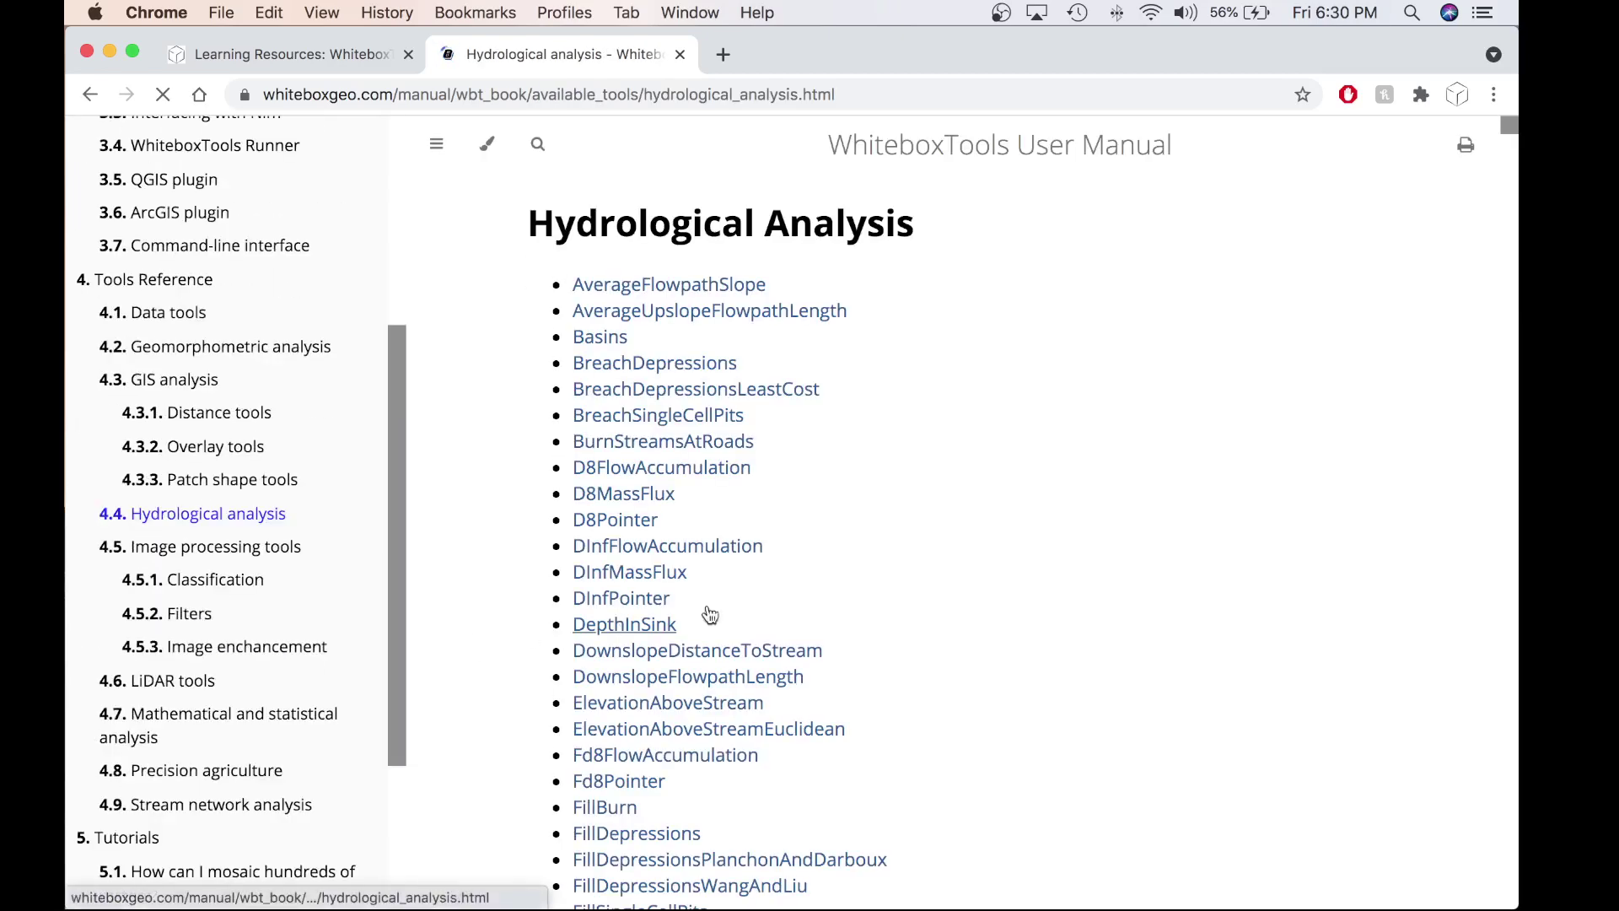
pyautogui.scroll(-5, 742, 600)
pyautogui.scroll(-4, 746, 610)
pyautogui.click(746, 693)
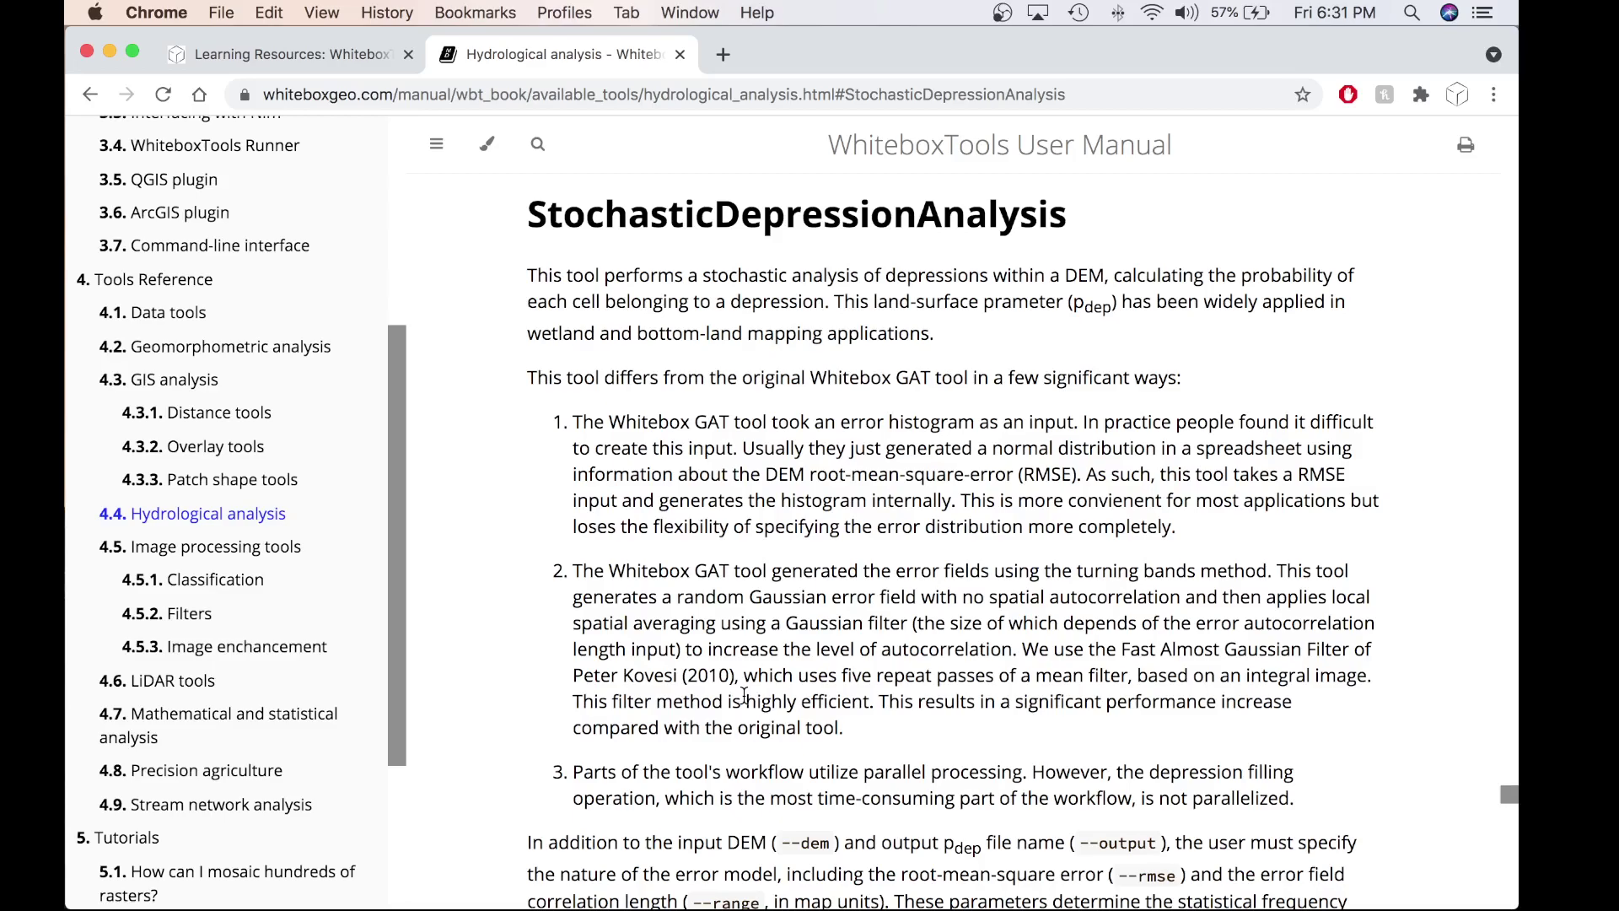
# - Scroll down to the sample pdep image, Parameters table and Python function example
pyautogui.scroll(-15, 743, 696)
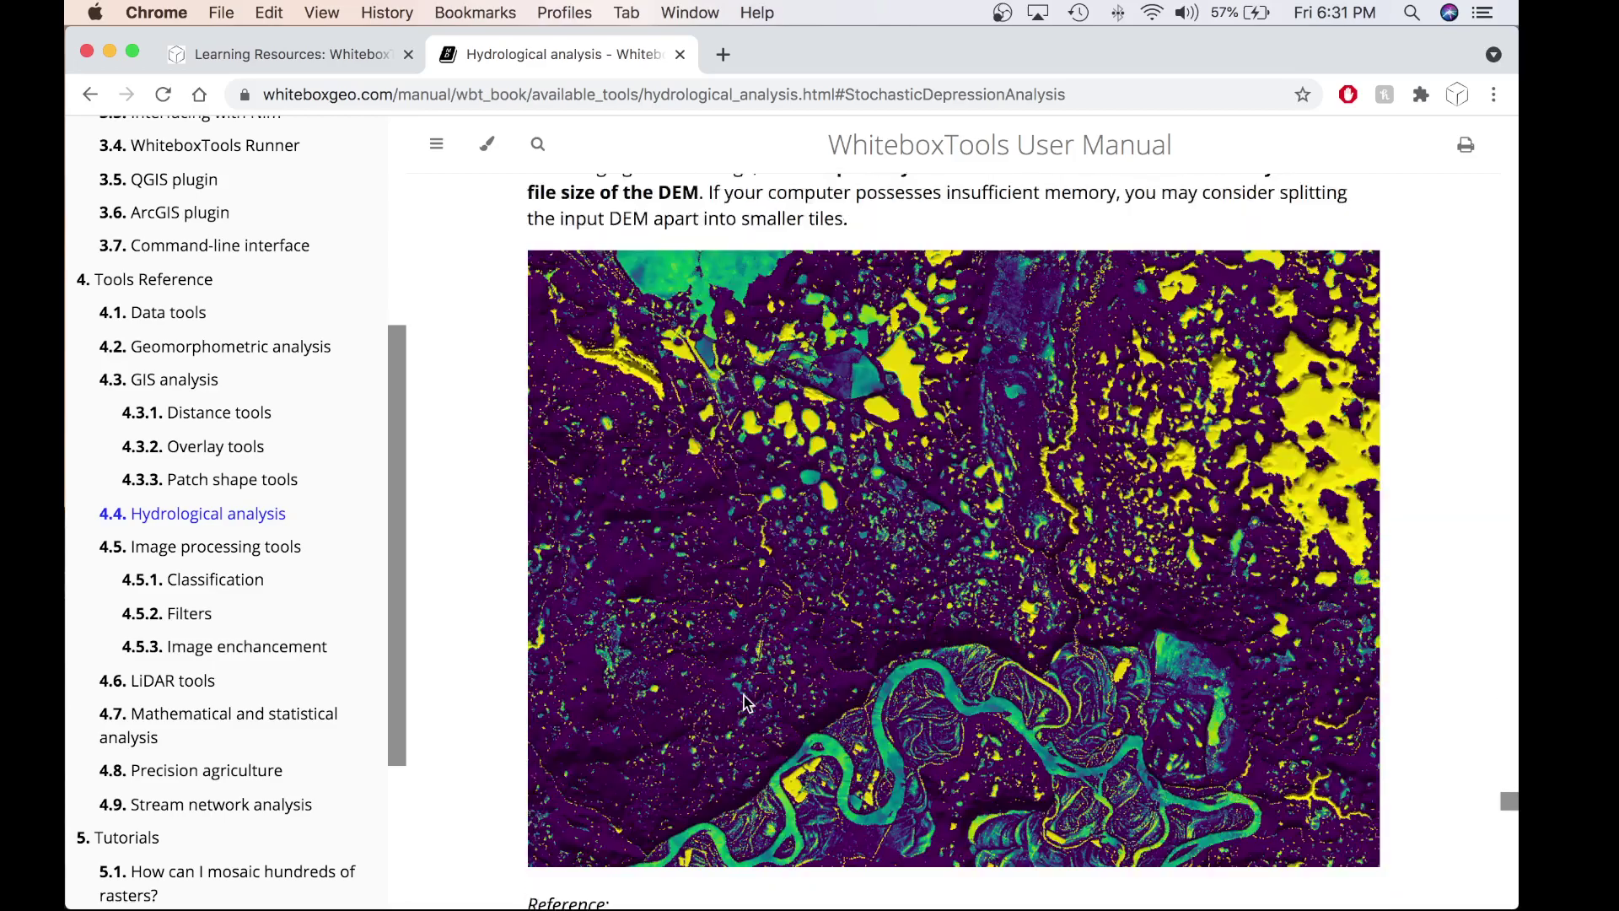
pyautogui.scroll(-5, 743, 702)
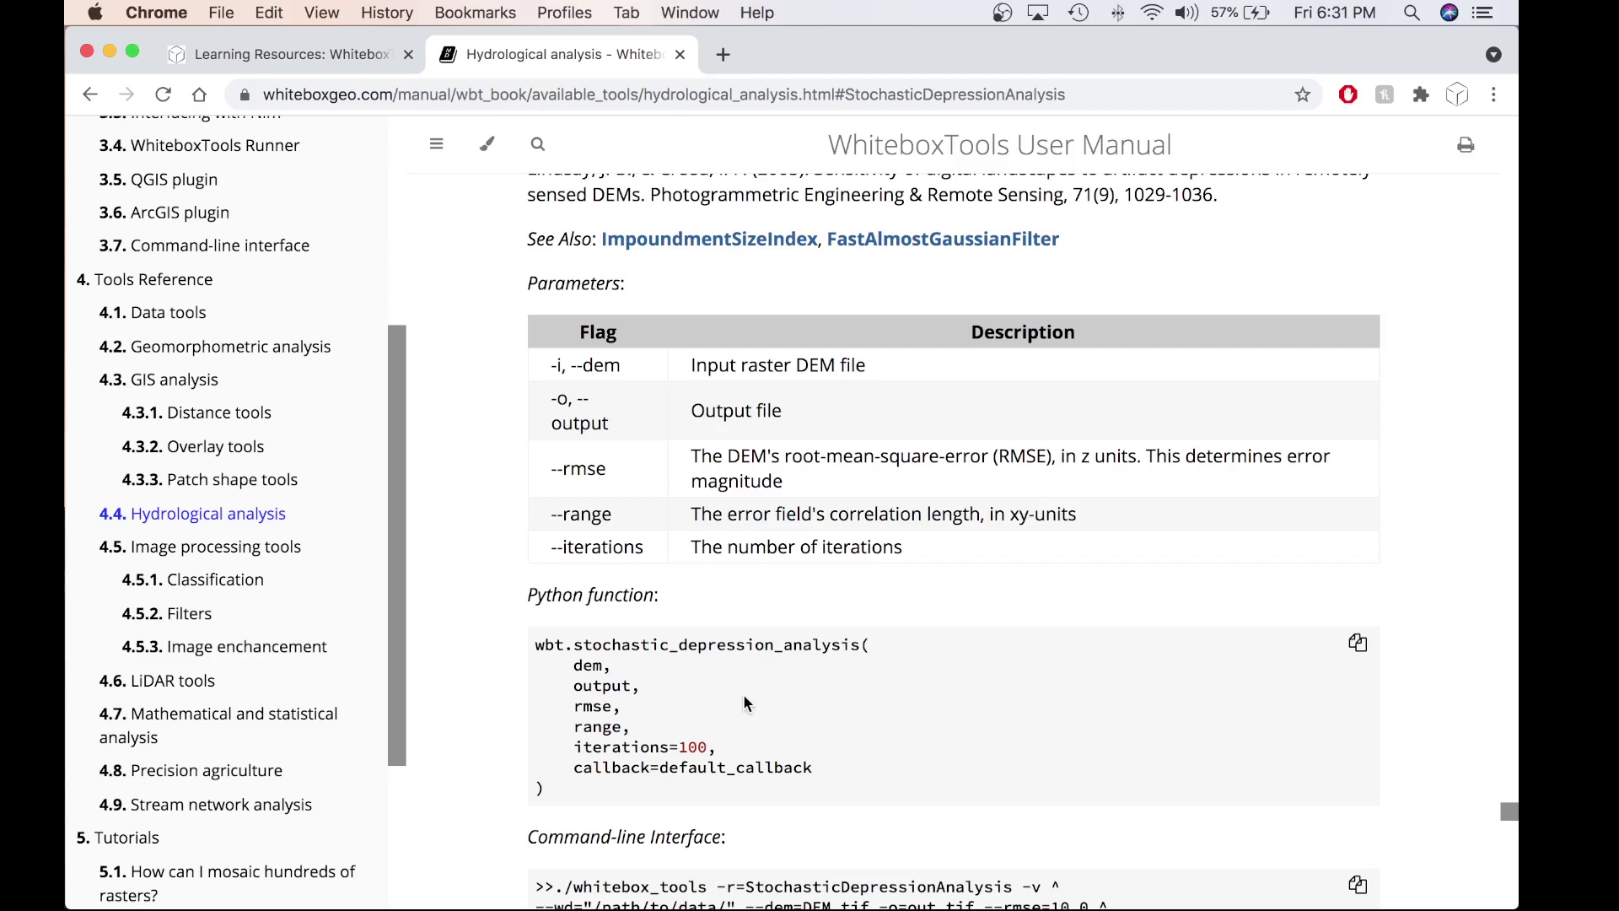
# - Scroll back up to the iterations and memory-usage notes, then switch to Terminal
pyautogui.scroll(5, 822, 494)
pyautogui.scroll(10, 821, 496)
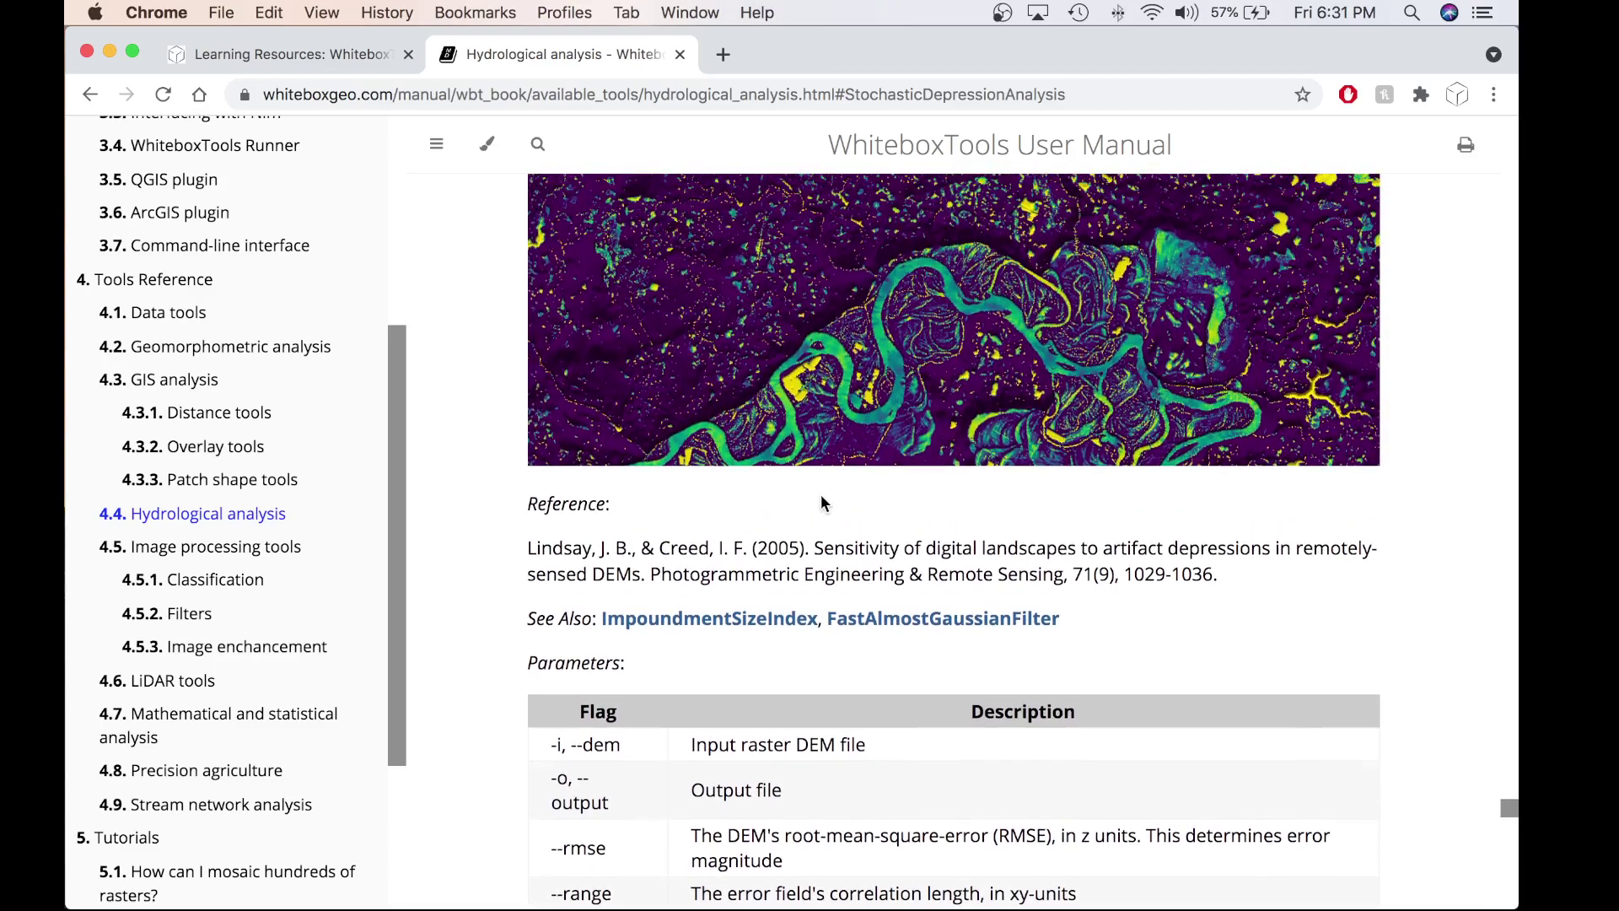
pyautogui.scroll(5, 822, 497)
pyautogui.scroll(-1, 821, 496)
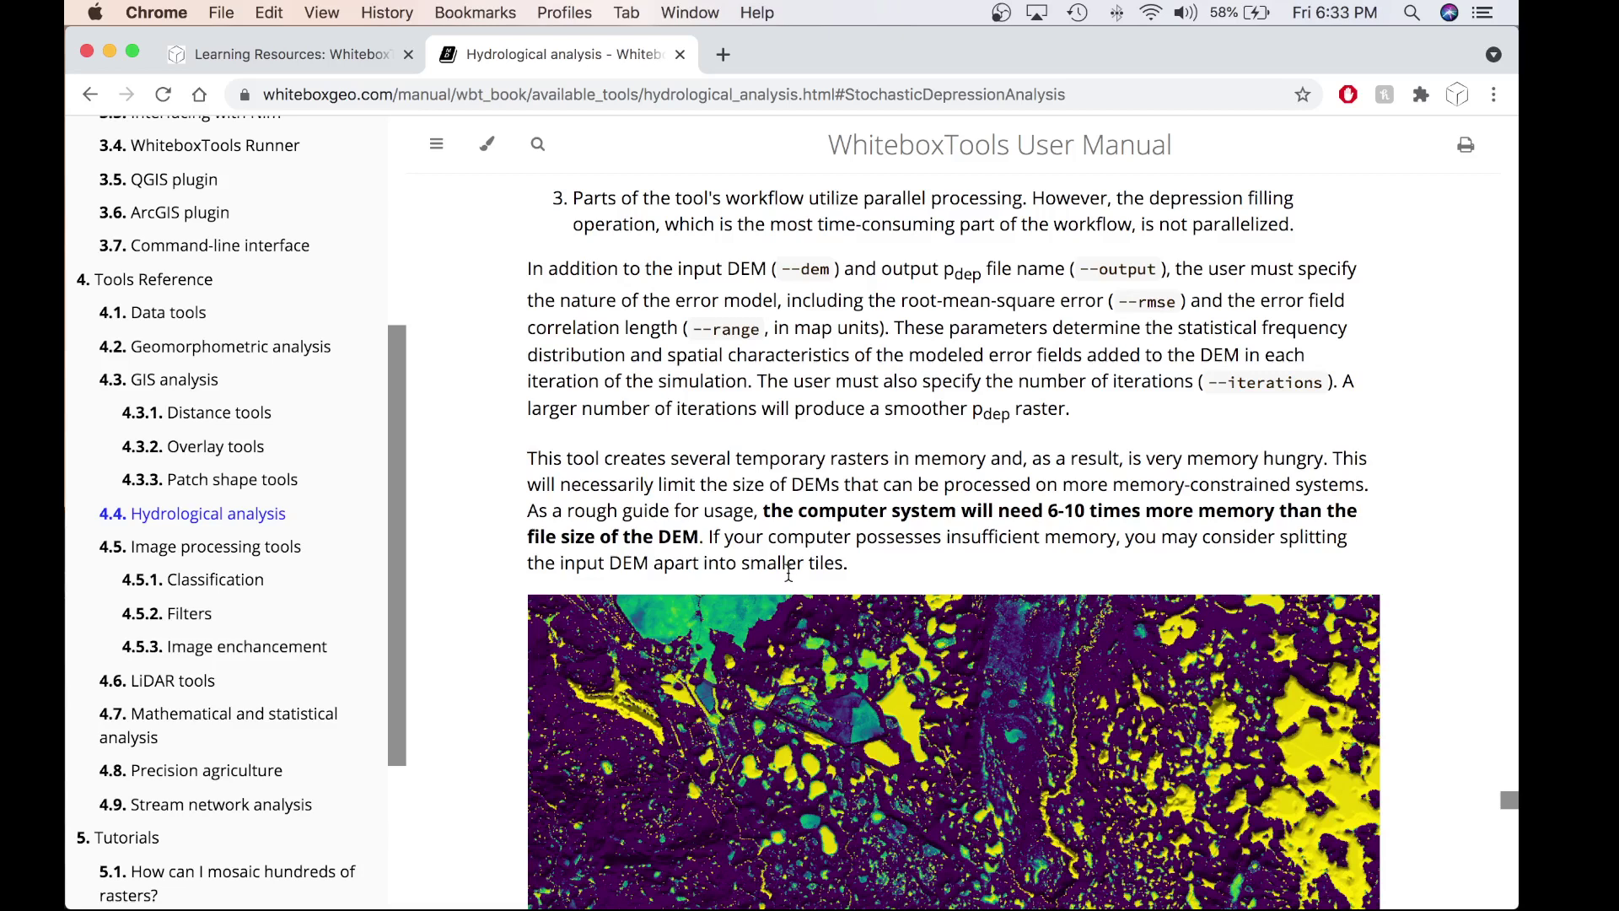
pyautogui.click(890, 883)
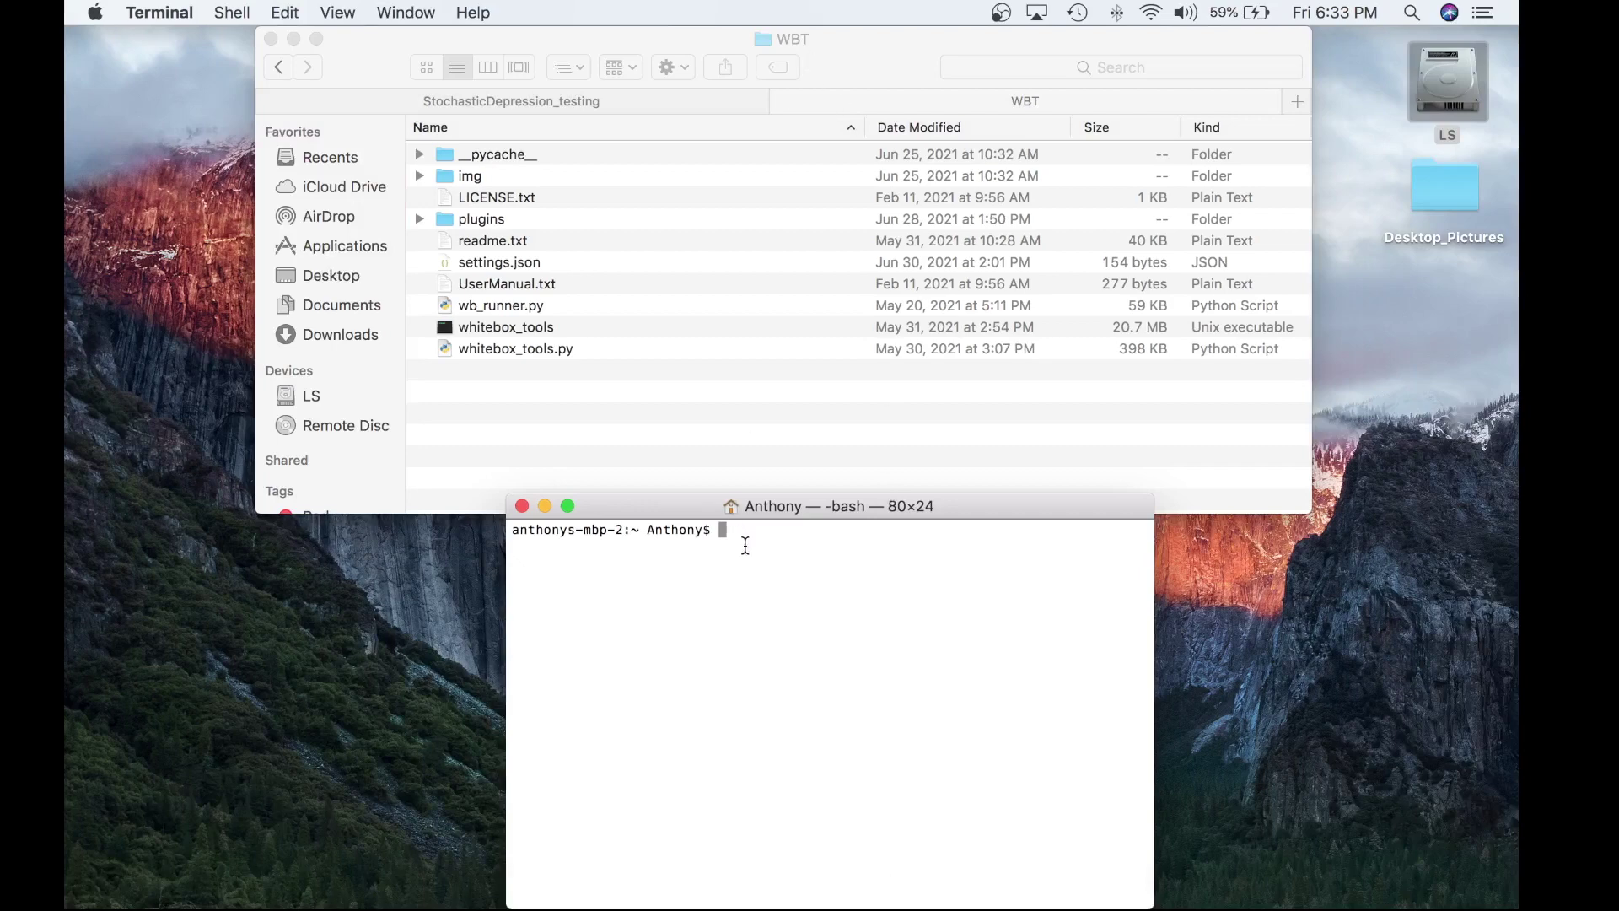
# - Change directory into the tutorial's WBT folder under Documents, using Tab completion
pyautogui.write('D')
pyautogui.write('d Doc')
pyautogui.press('Tab')
pyautogui.write('Anthony_WBT')
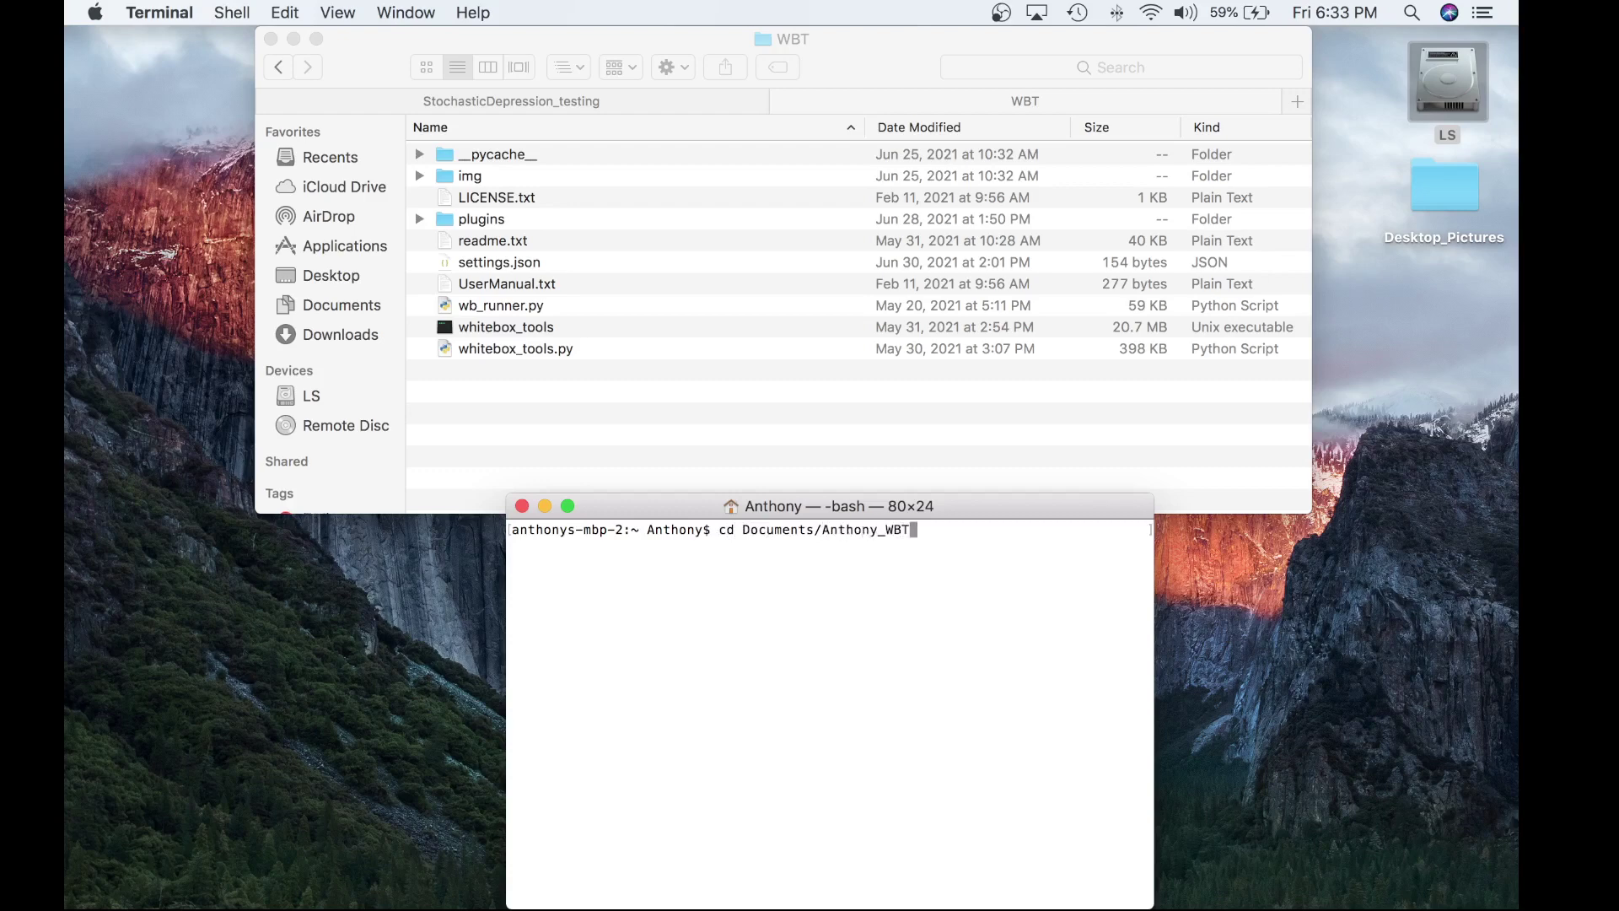
pyautogui.press('BackSpace')
pyautogui.press('BackSpace')
pyautogui.press('BackSpace')
pyautogui.write('WBT_t')
pyautogui.press('Tab')
pyautogui.write('WBT')
pyautogui.press('Return')
# - Launch the WhiteboxTools Runner with python3 wb_runner.py
pyautogui.click(731, 403)
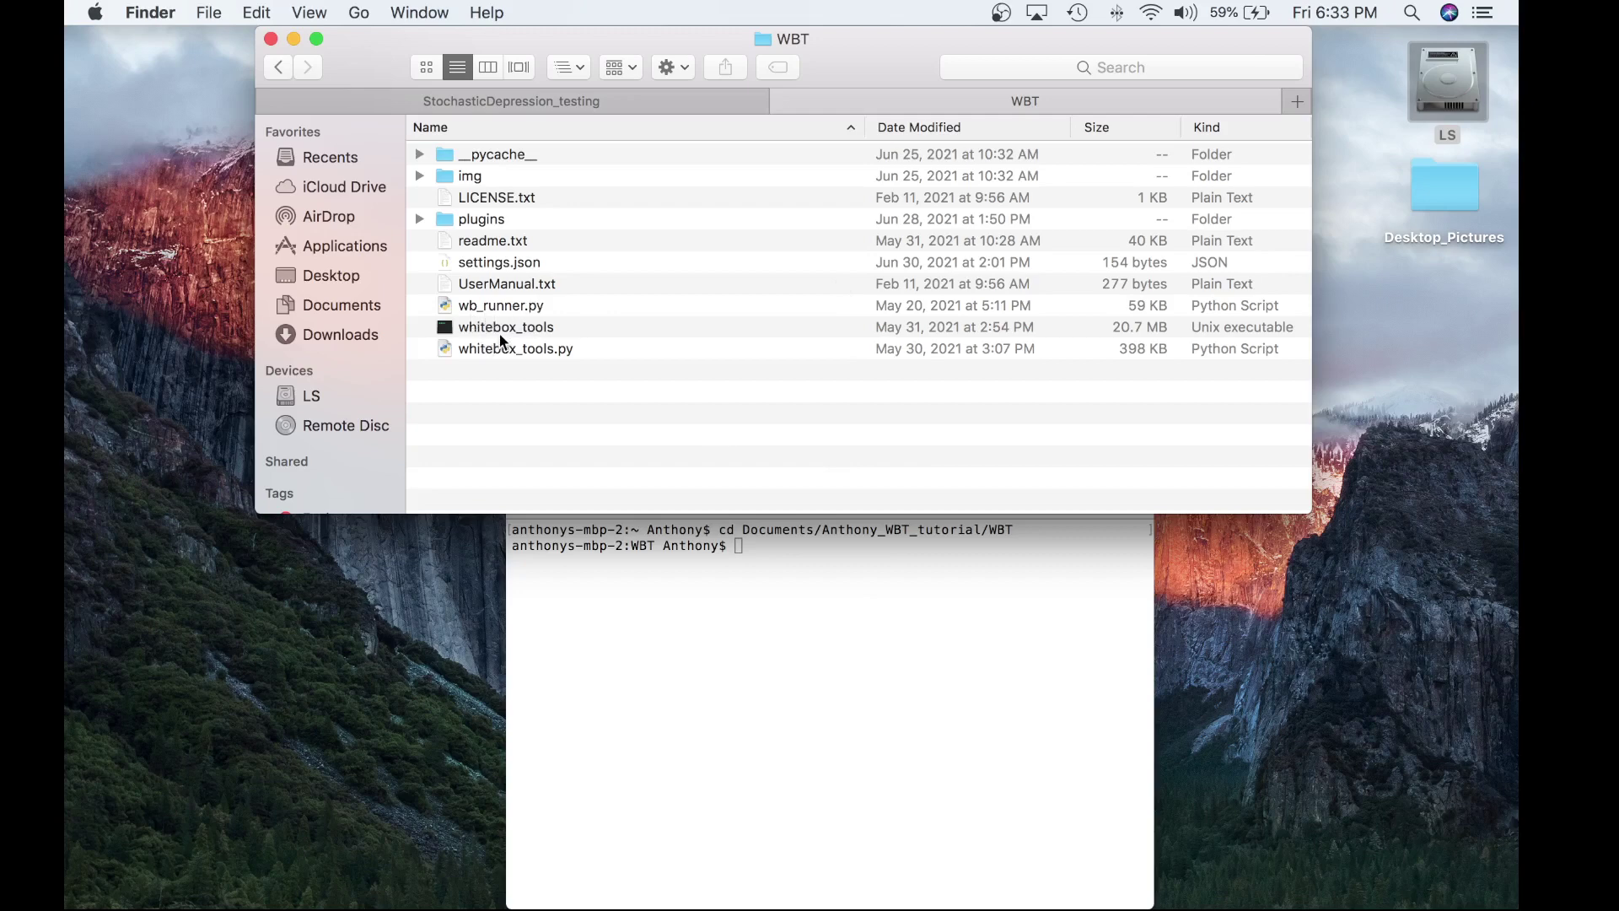
pyautogui.click(665, 582)
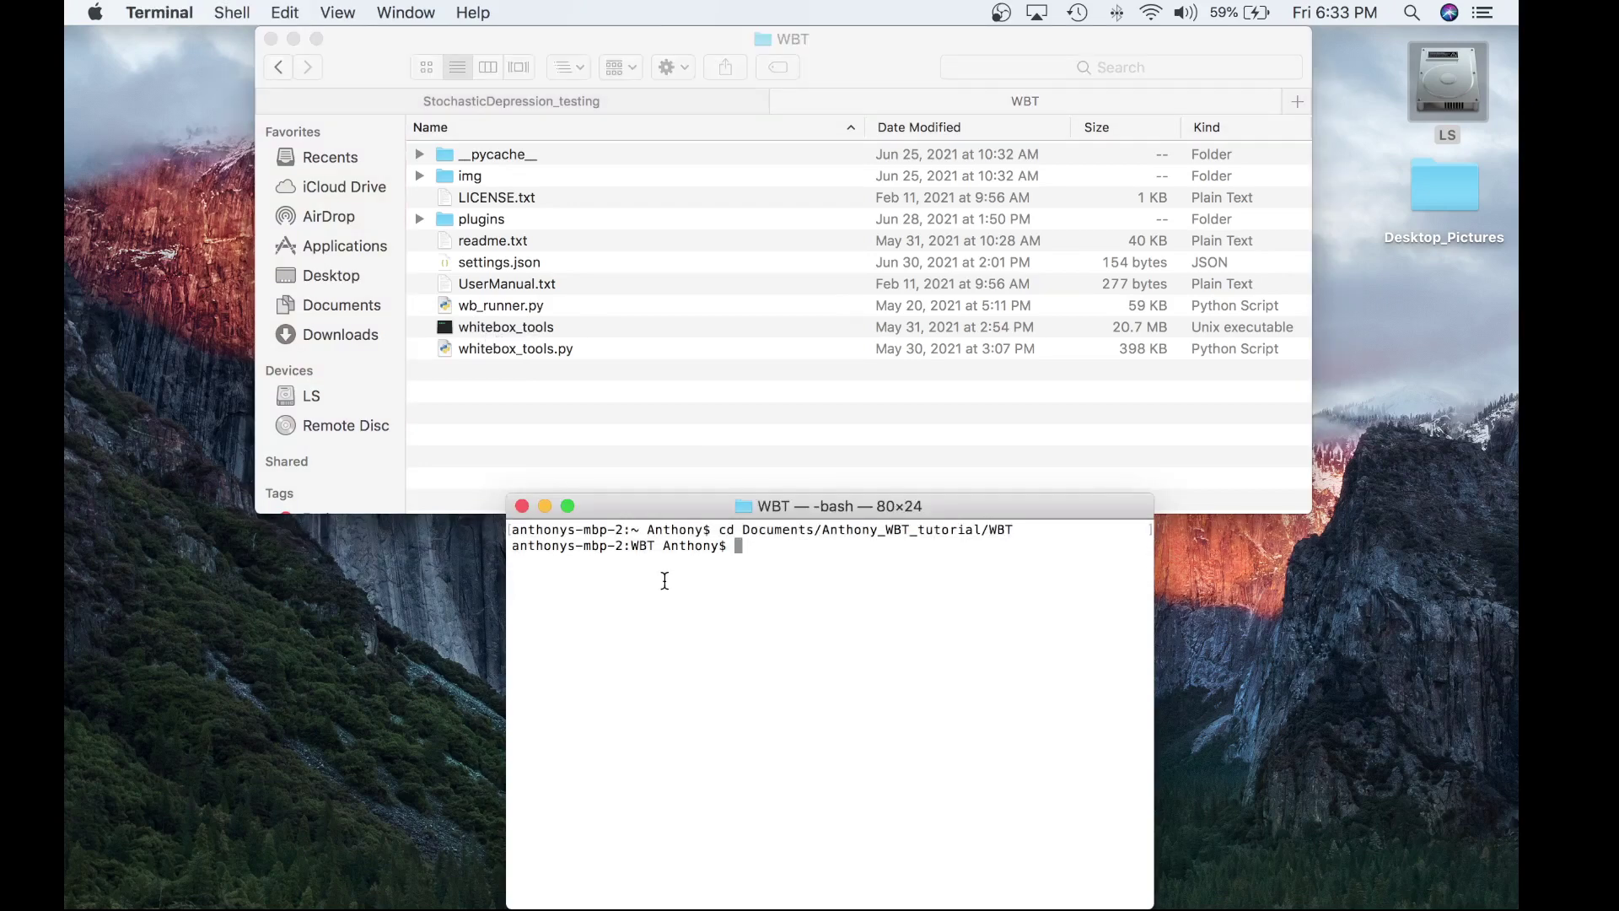
pyautogui.write('python3 wb_runner.py')
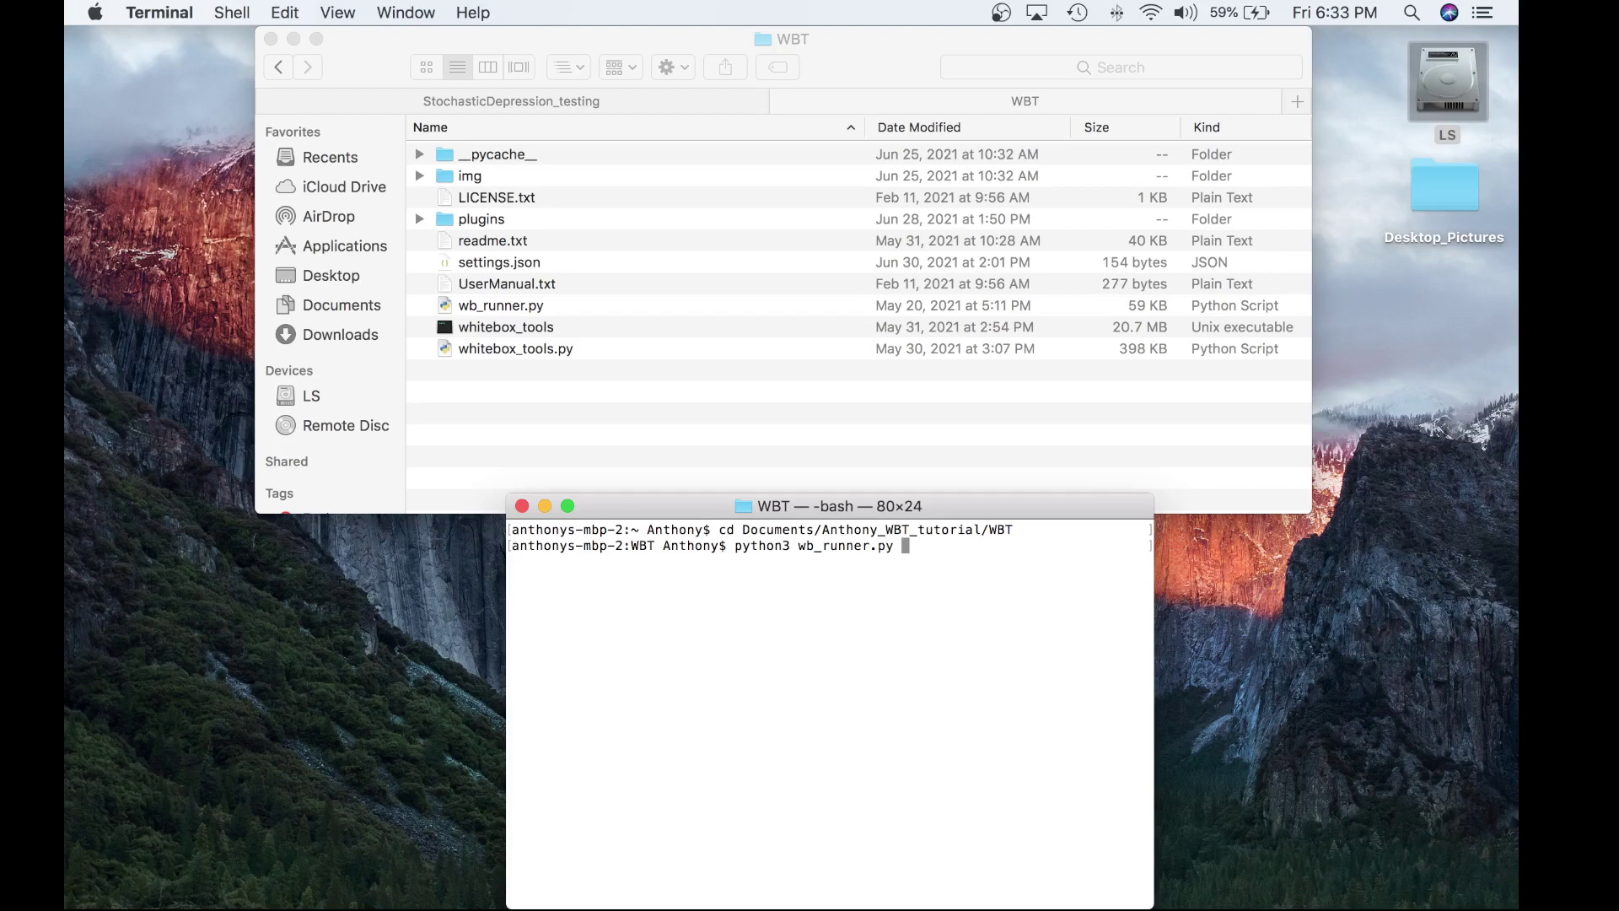
pyautogui.press('Return')
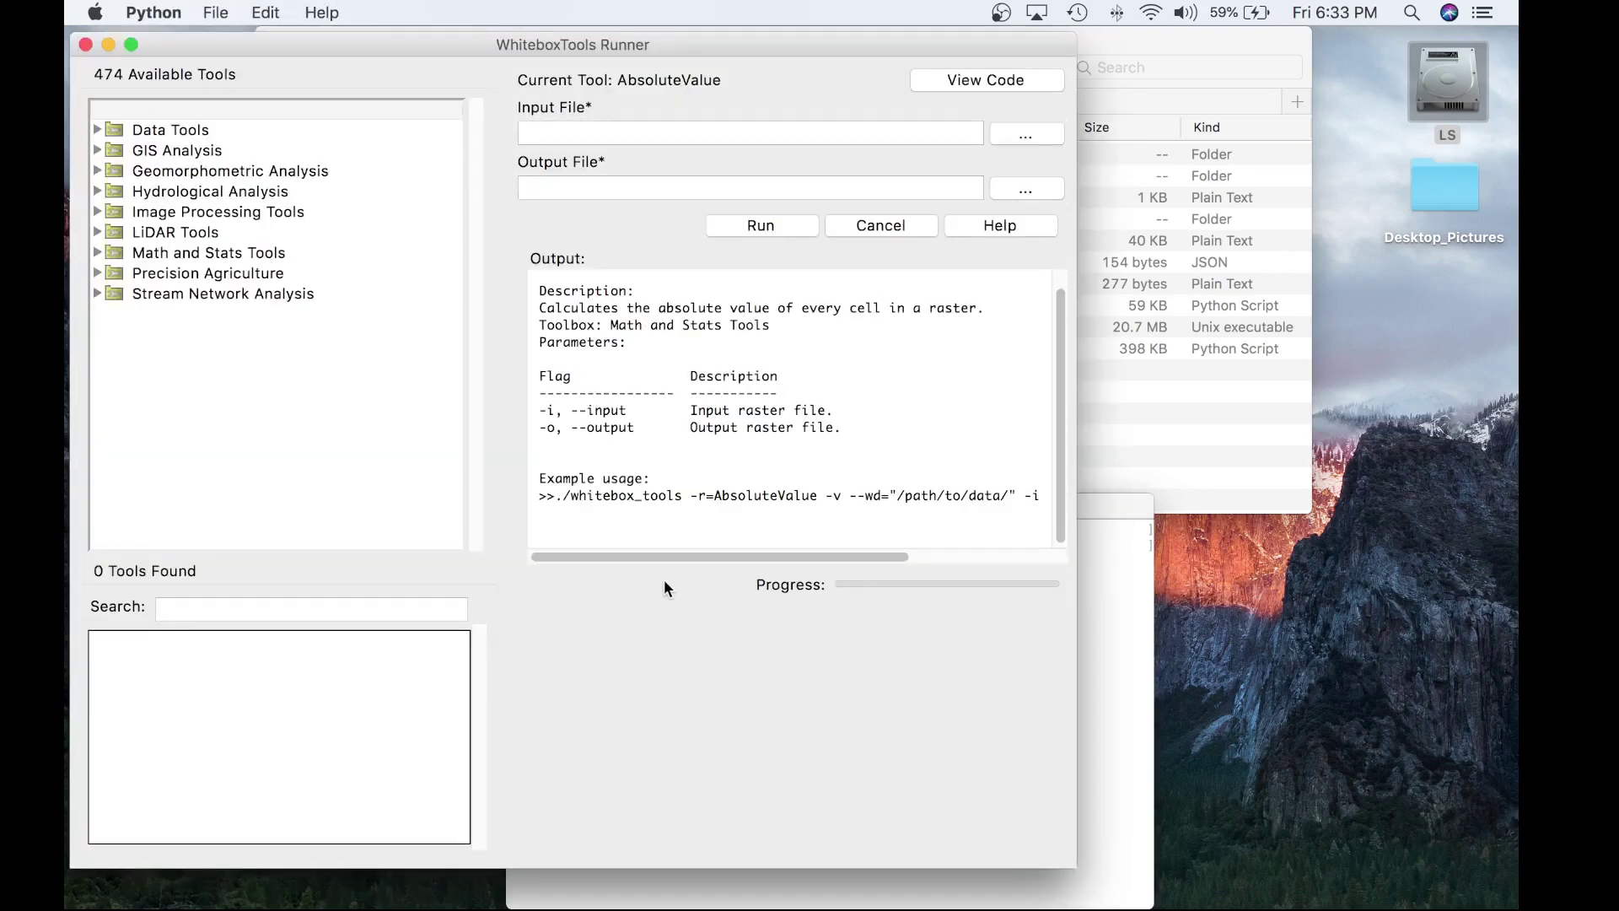
# - Select StochasticDepressionAnalysis under Hydrological Analysis, then switch to the QGIS workspace
pyautogui.click(97, 191)
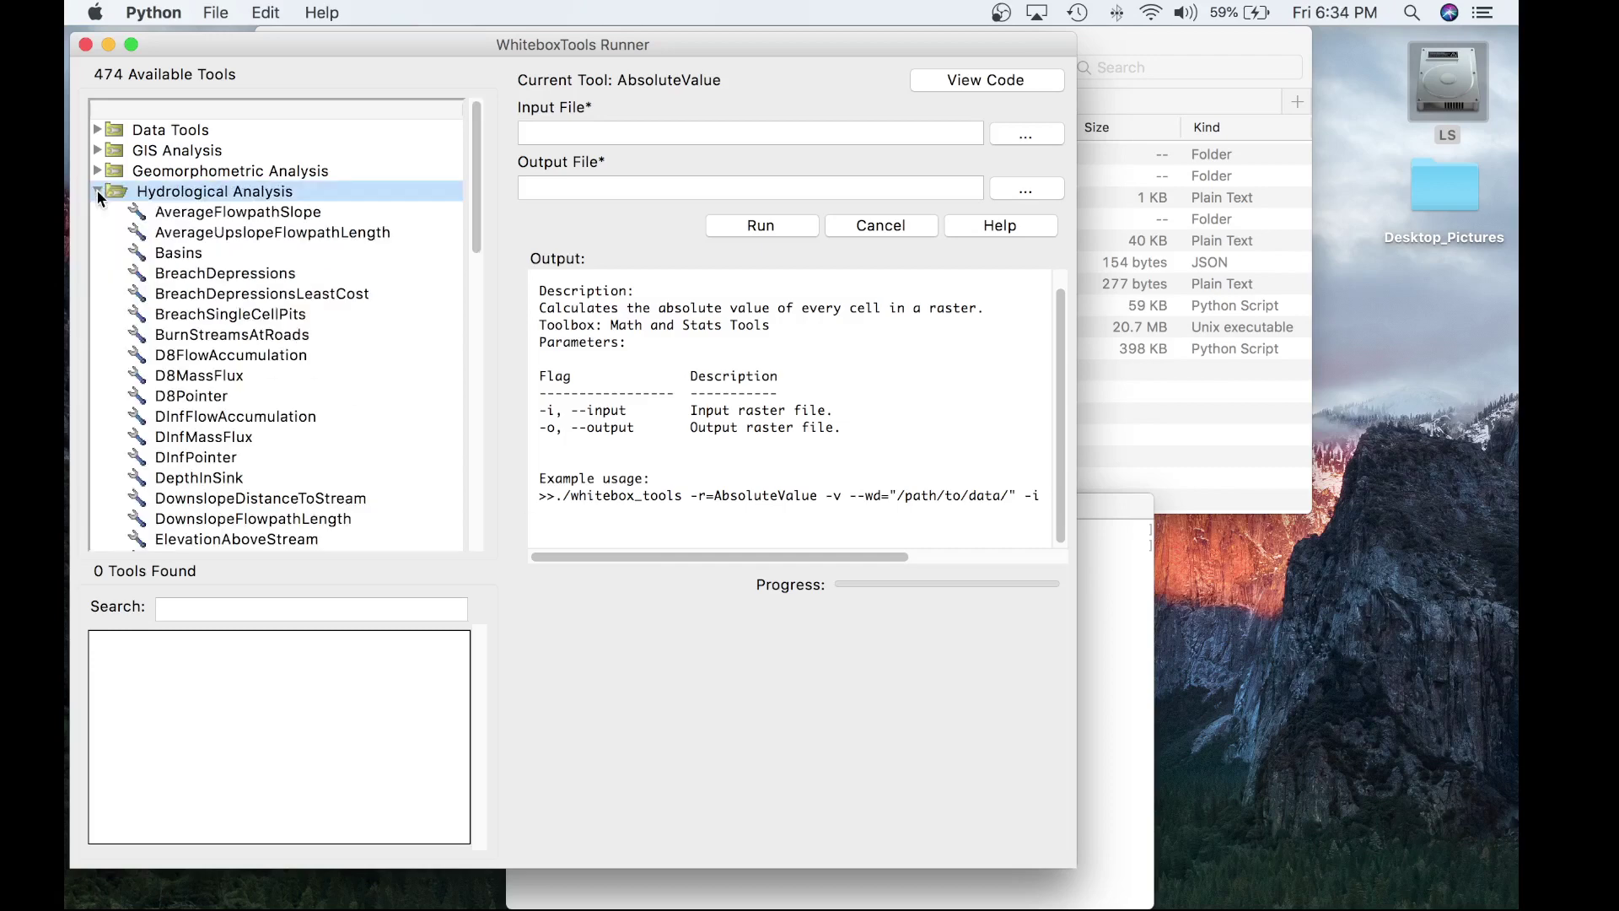
pyautogui.scroll(-8, 191, 296)
pyautogui.scroll(-9, 191, 304)
pyautogui.click(240, 397)
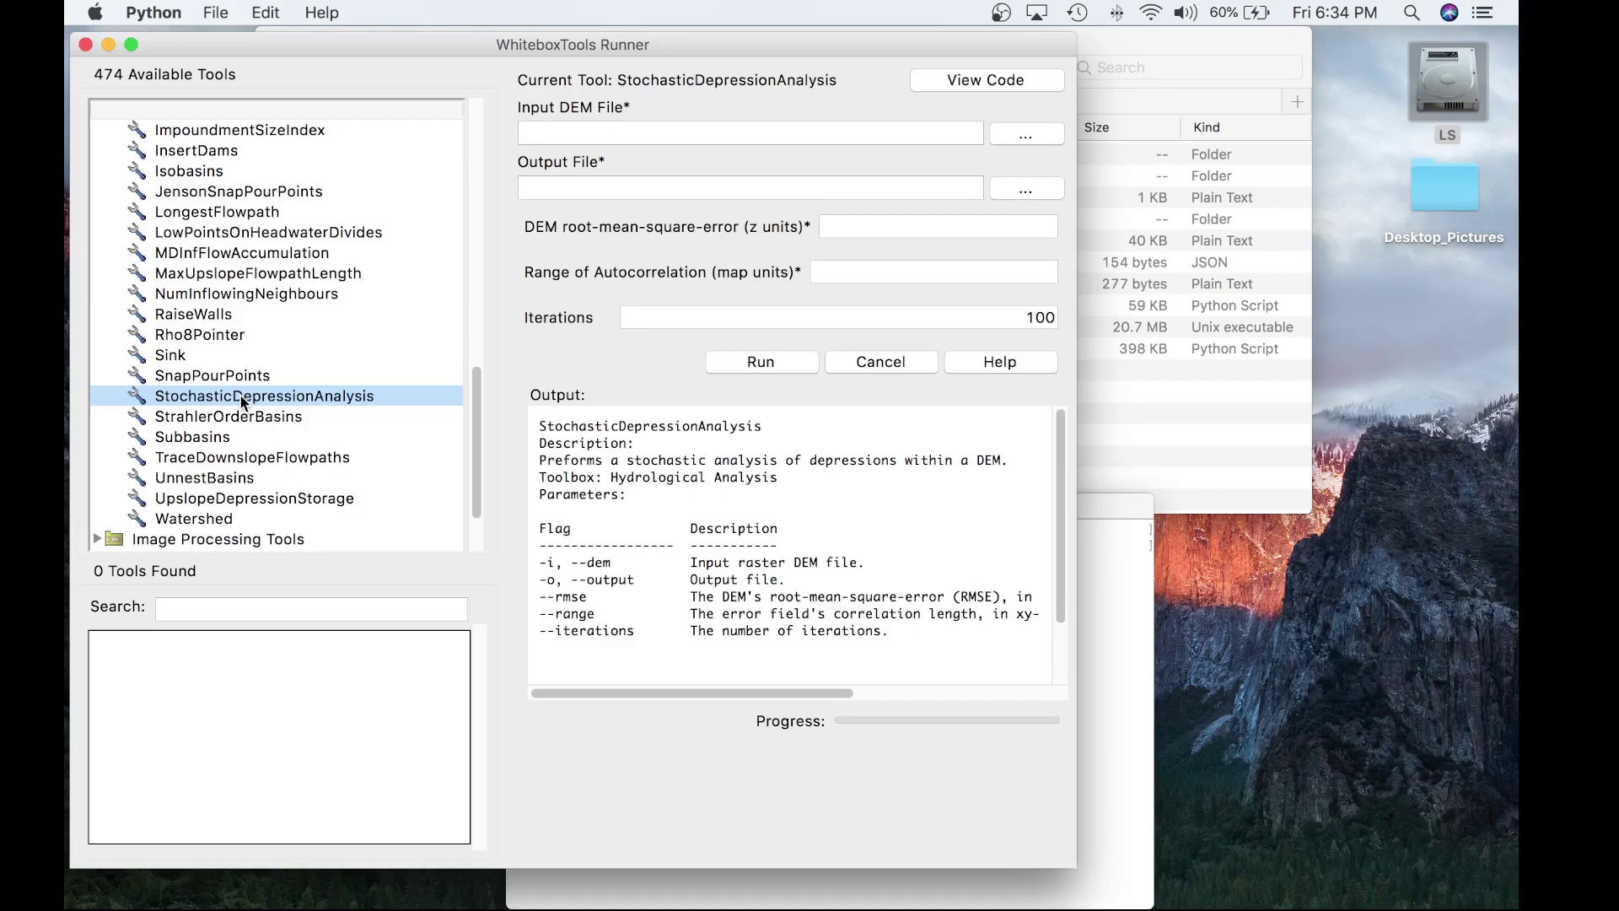
pyautogui.hotkey('ctrl', 'Right')
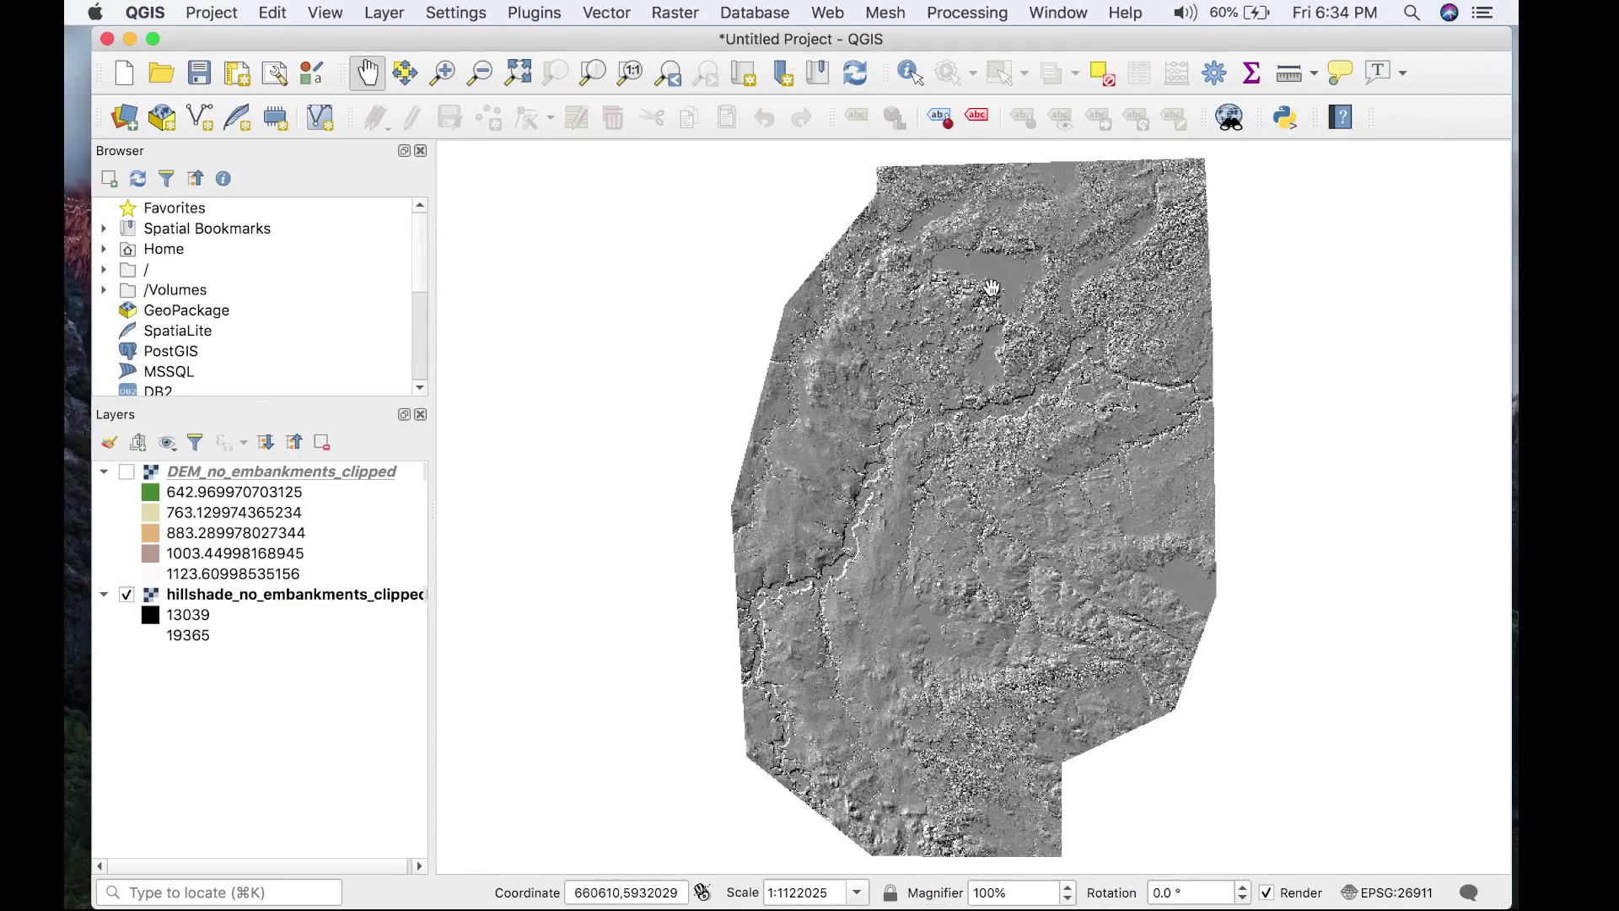
# - Zoom the hillshade in to 1:733552 and pan it to show the southern areas
pyautogui.scroll(3, 991, 288)
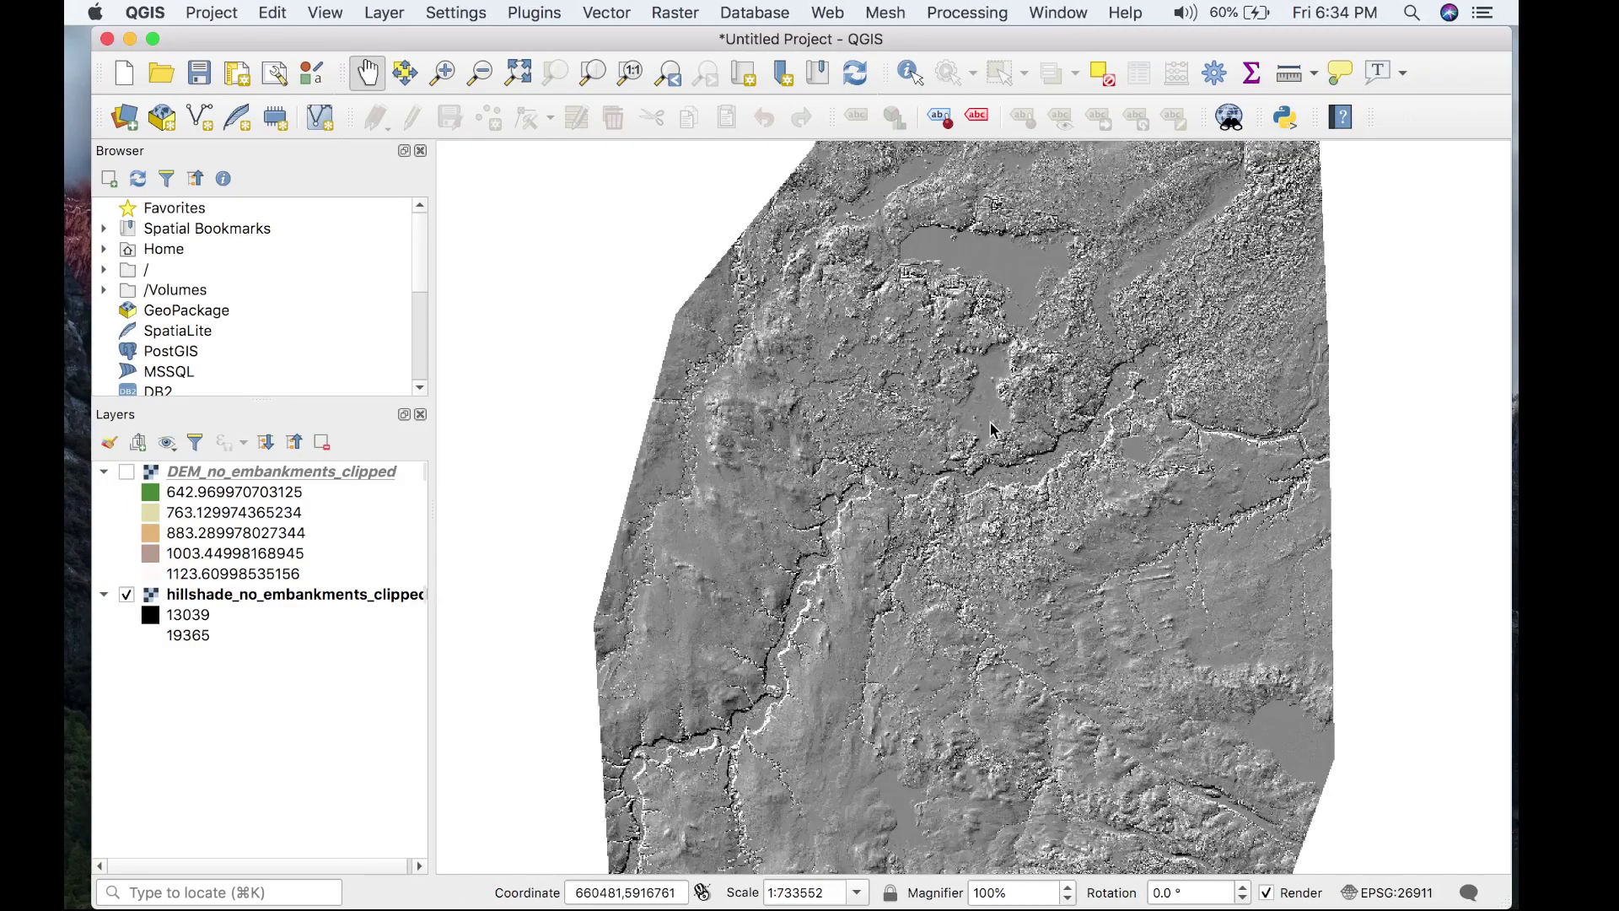
pyautogui.moveTo(990, 425); pyautogui.dragTo(982, 348)
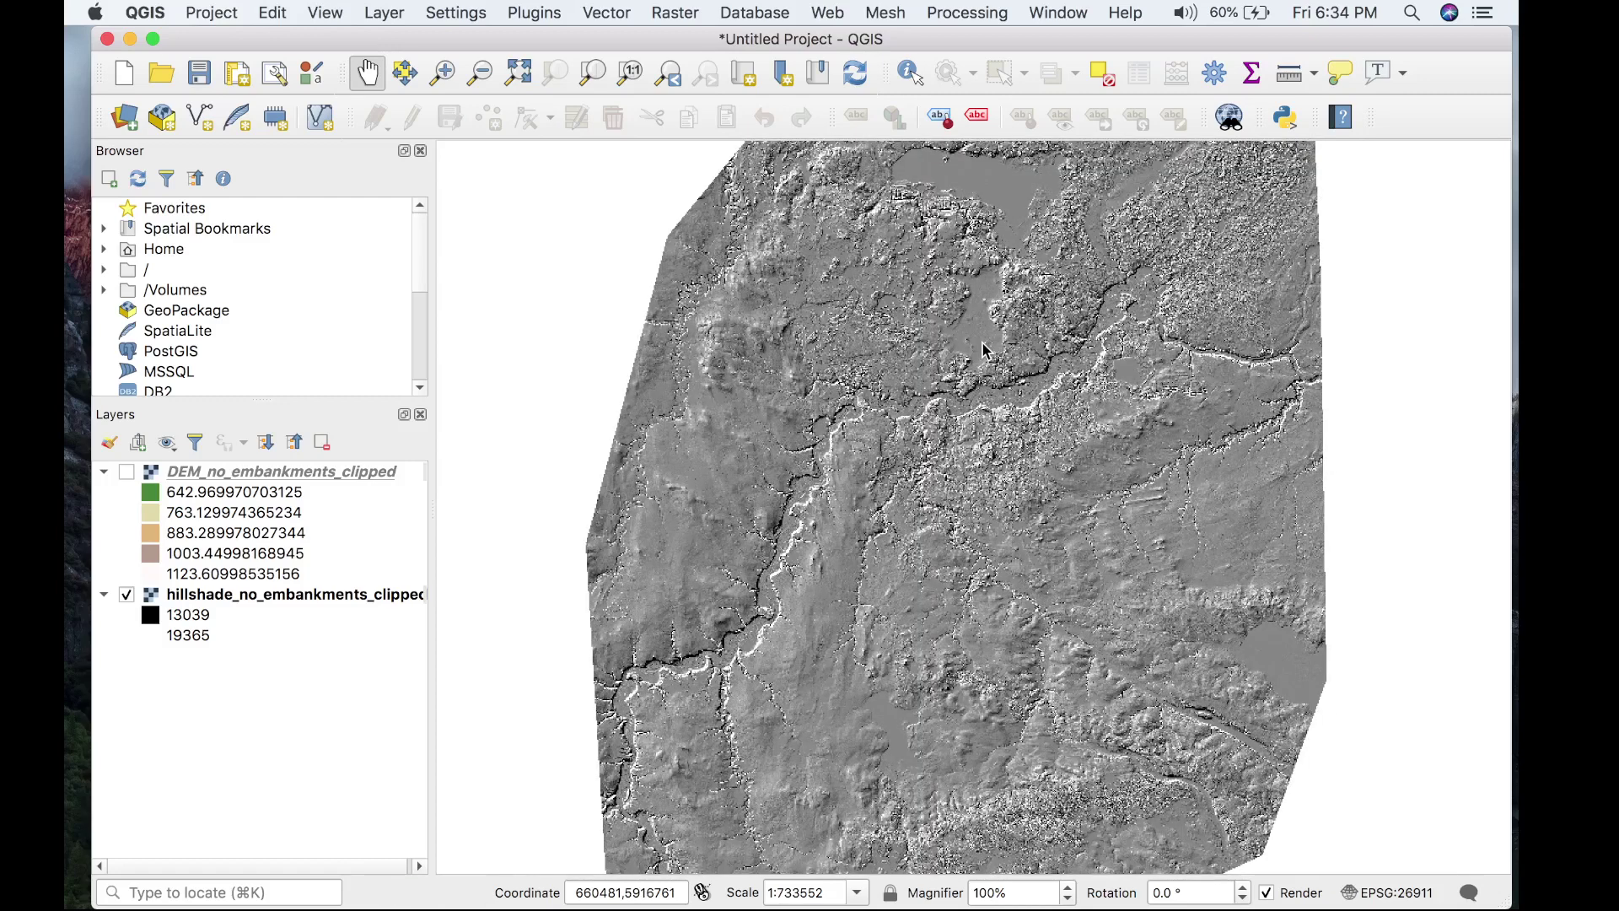
pyautogui.moveTo(978, 426); pyautogui.dragTo(983, 329)
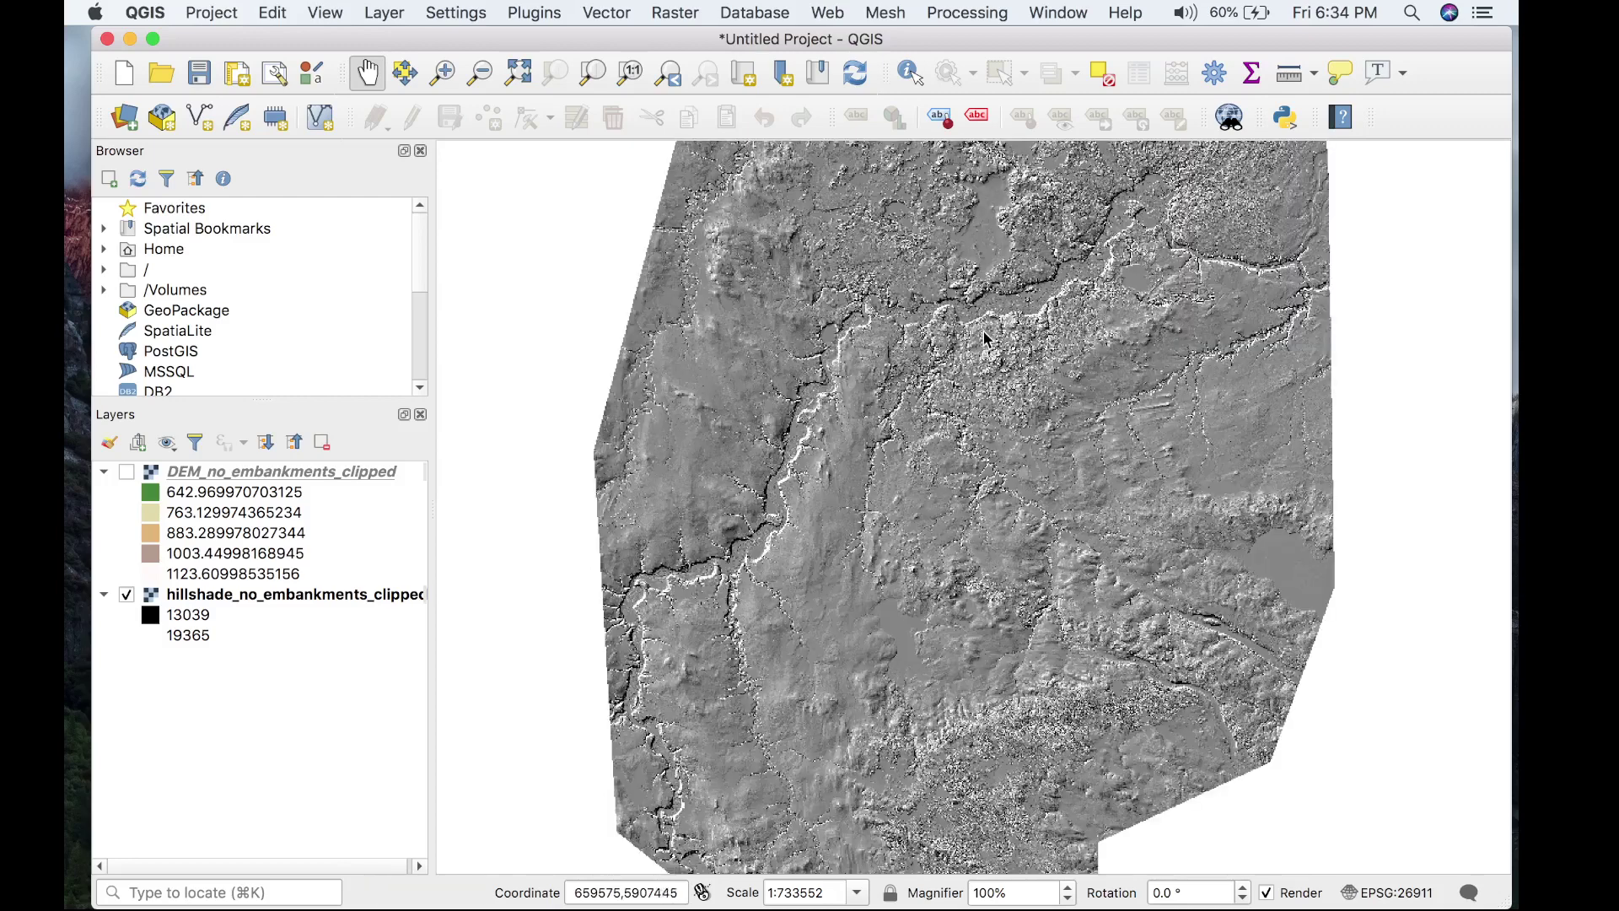
pyautogui.moveTo(995, 390); pyautogui.dragTo(1001, 331)
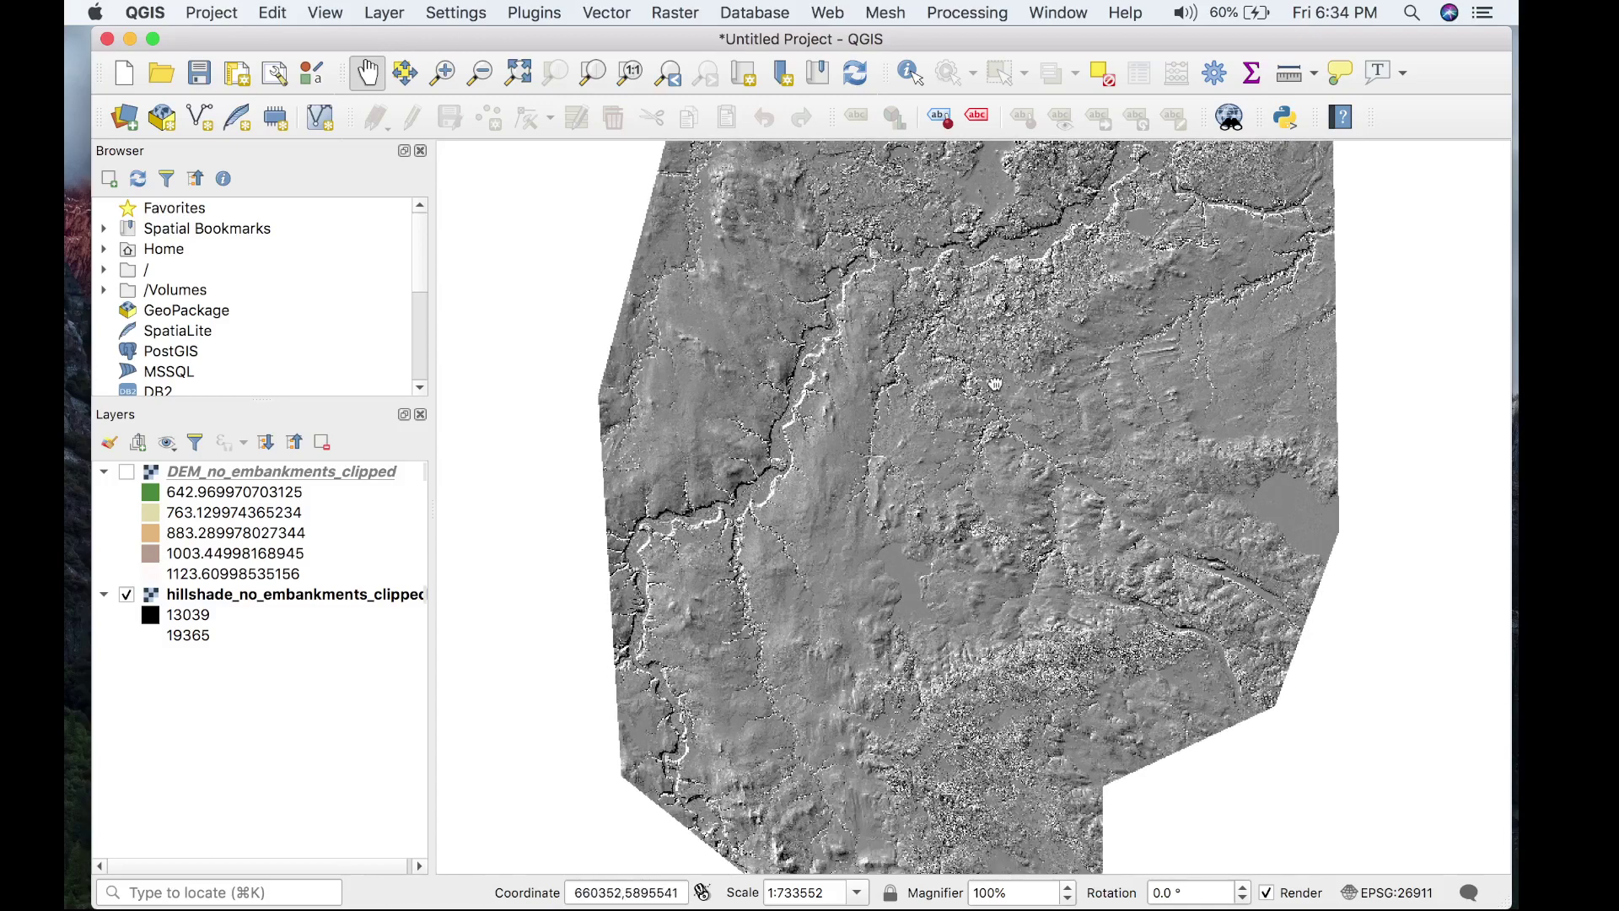
pyautogui.moveTo(997, 386); pyautogui.dragTo(992, 619)
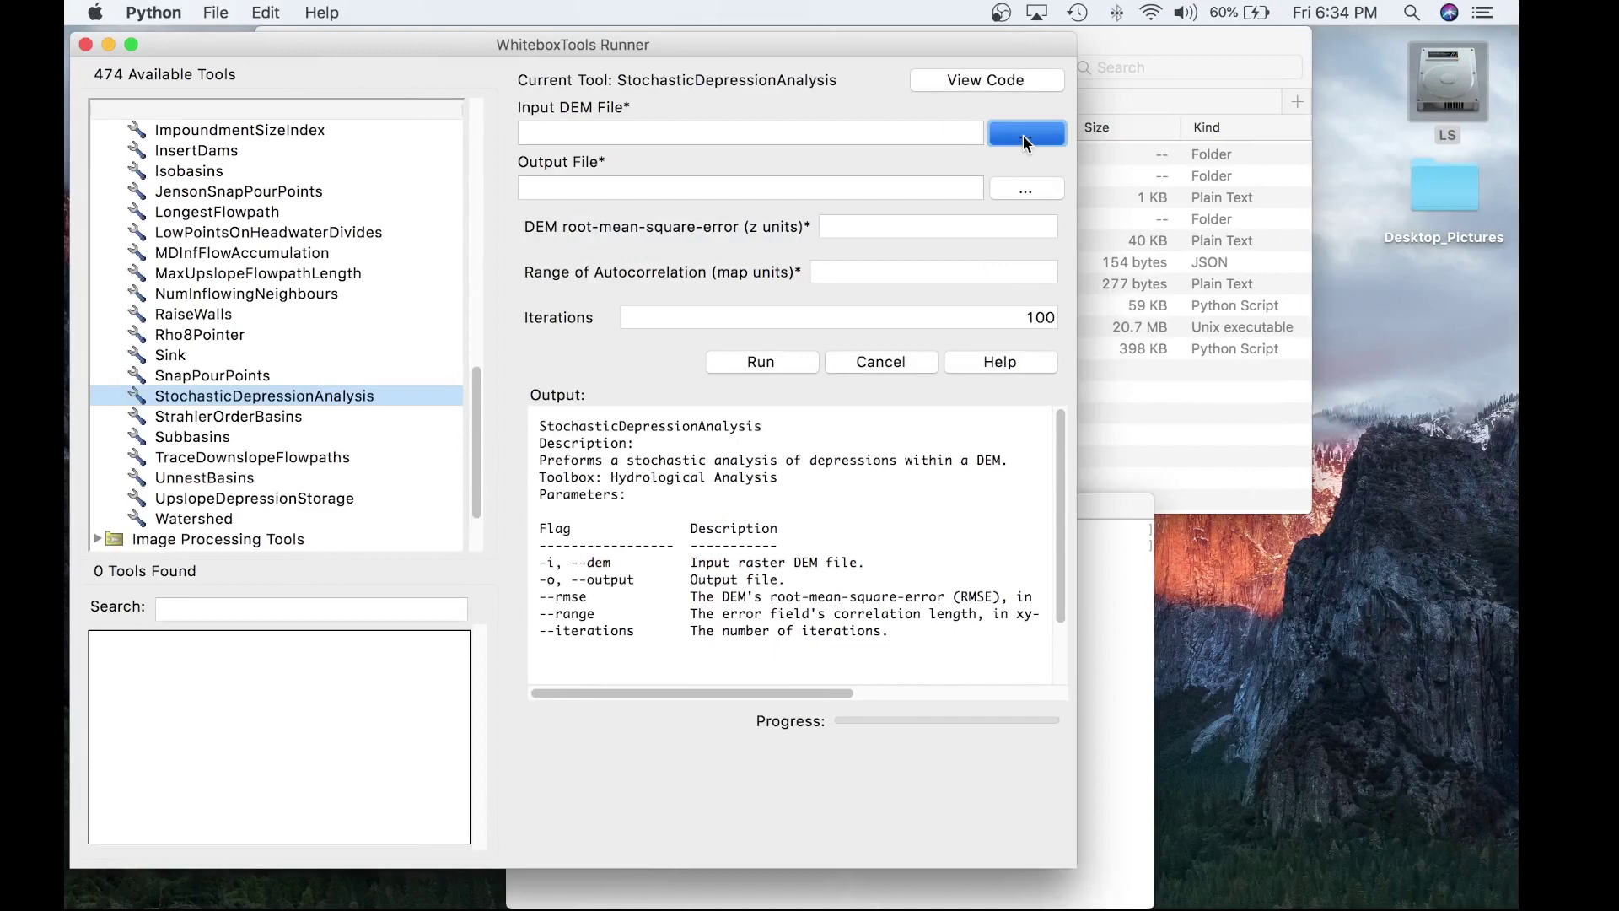
# - Set Input DEM to DEM_no_embankments_clipped.tif from StochasticDepression_testing and Output File to pdep.tif
pyautogui.click(1024, 135)
pyautogui.click(839, 117)
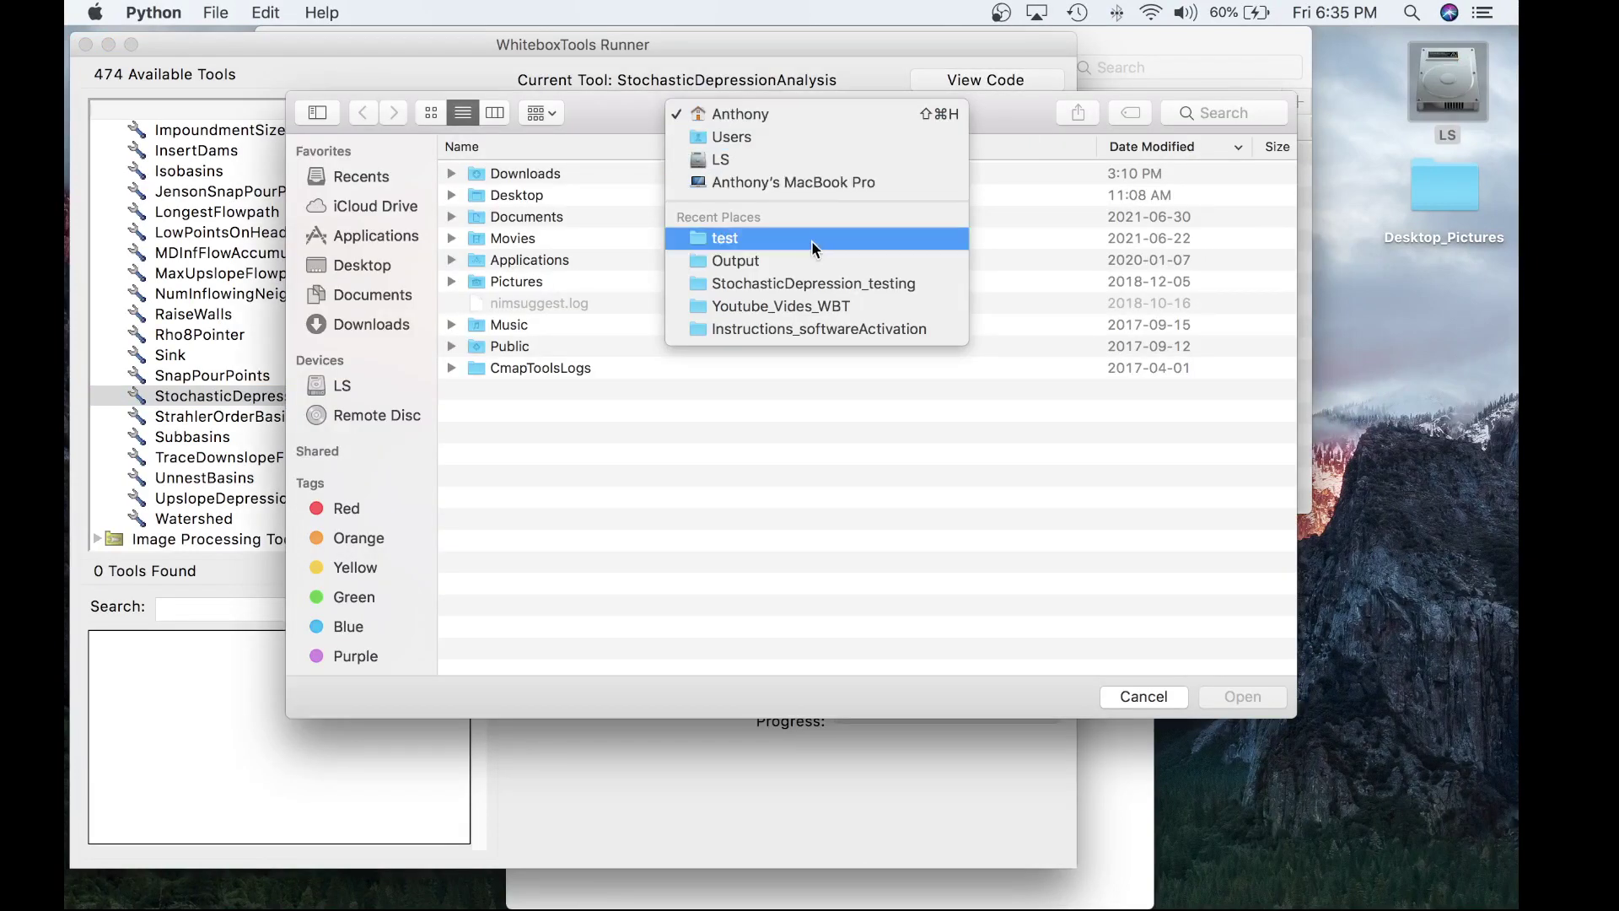
pyautogui.click(807, 282)
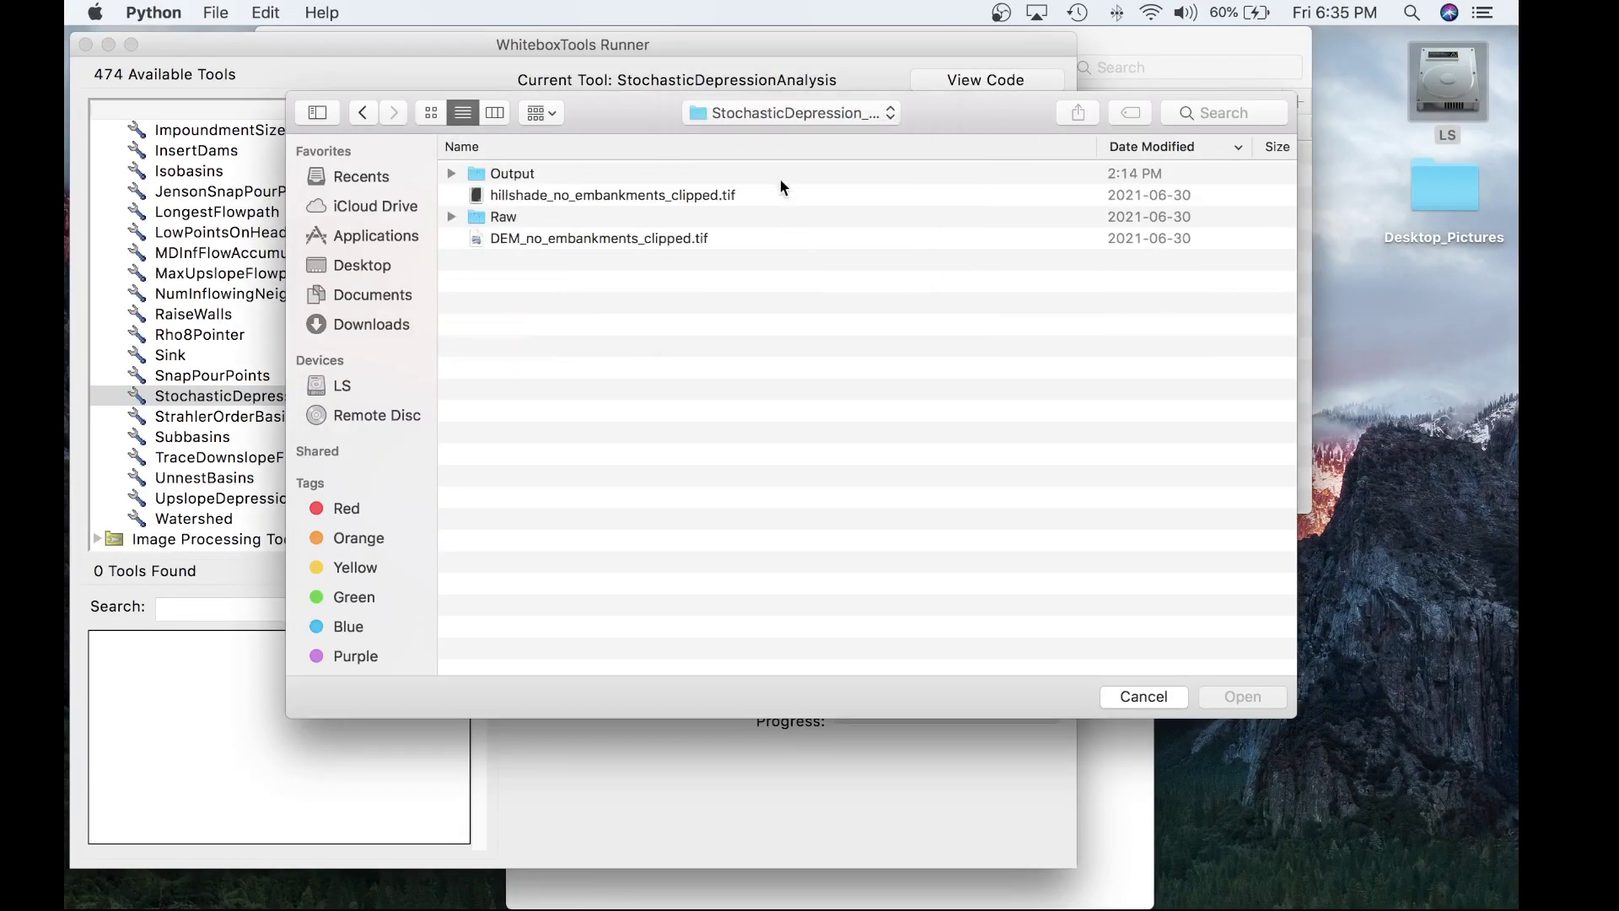
pyautogui.doubleClick(773, 241)
pyautogui.click(770, 195)
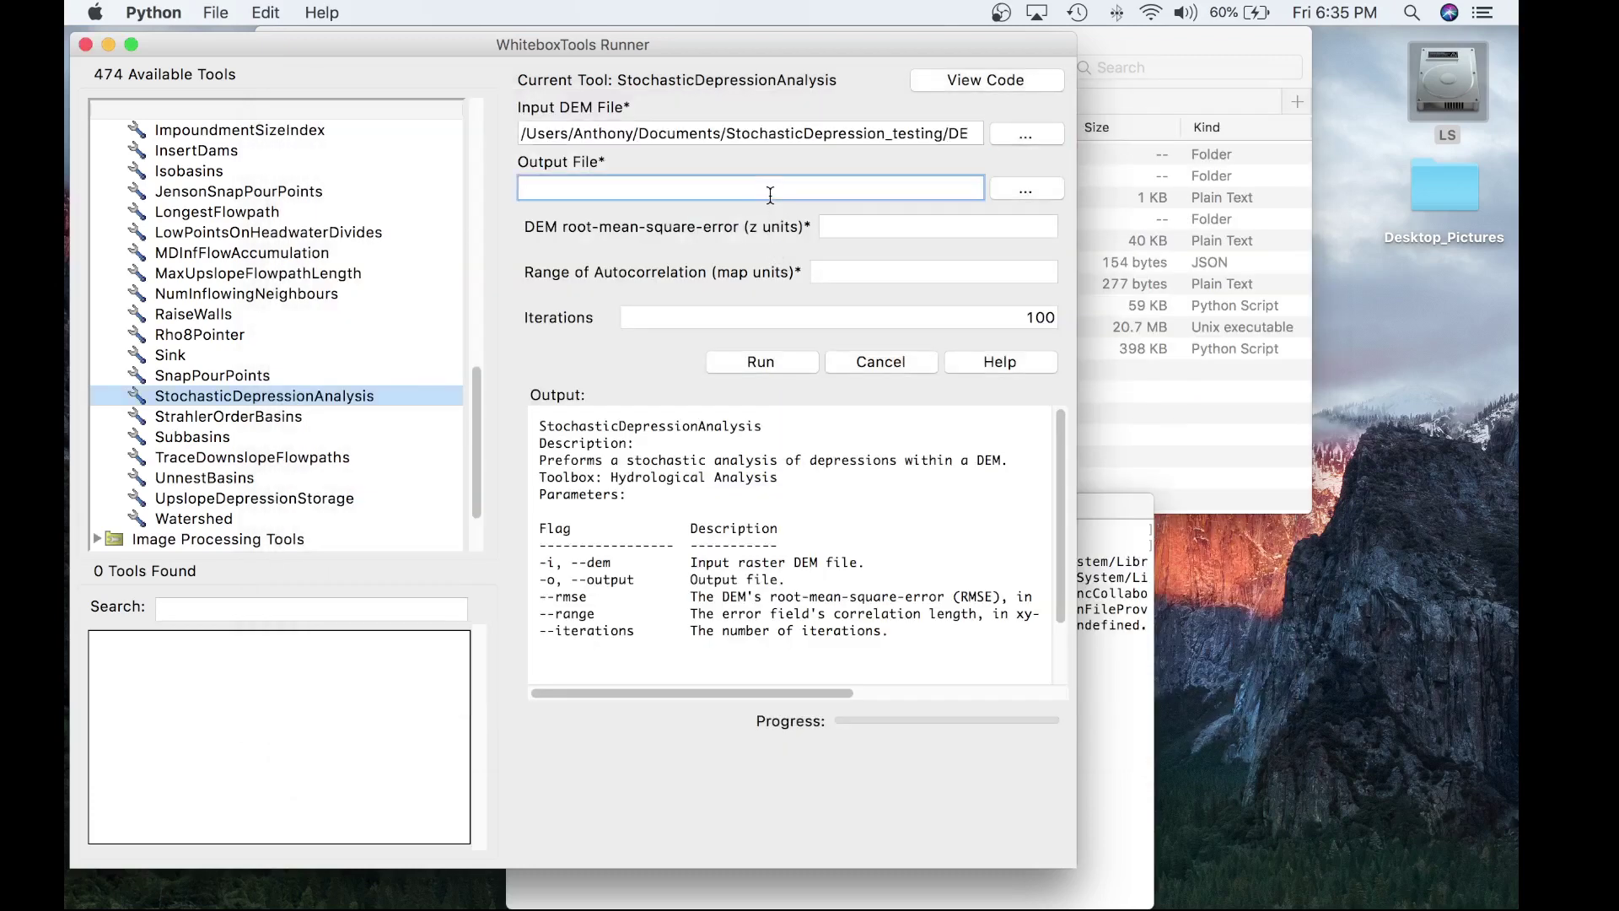
pyautogui.write('pdep.tif')
# - Enter RMSE 0.15 and autocorrelation range 45, and change iterations to 300
pyautogui.click(893, 228)
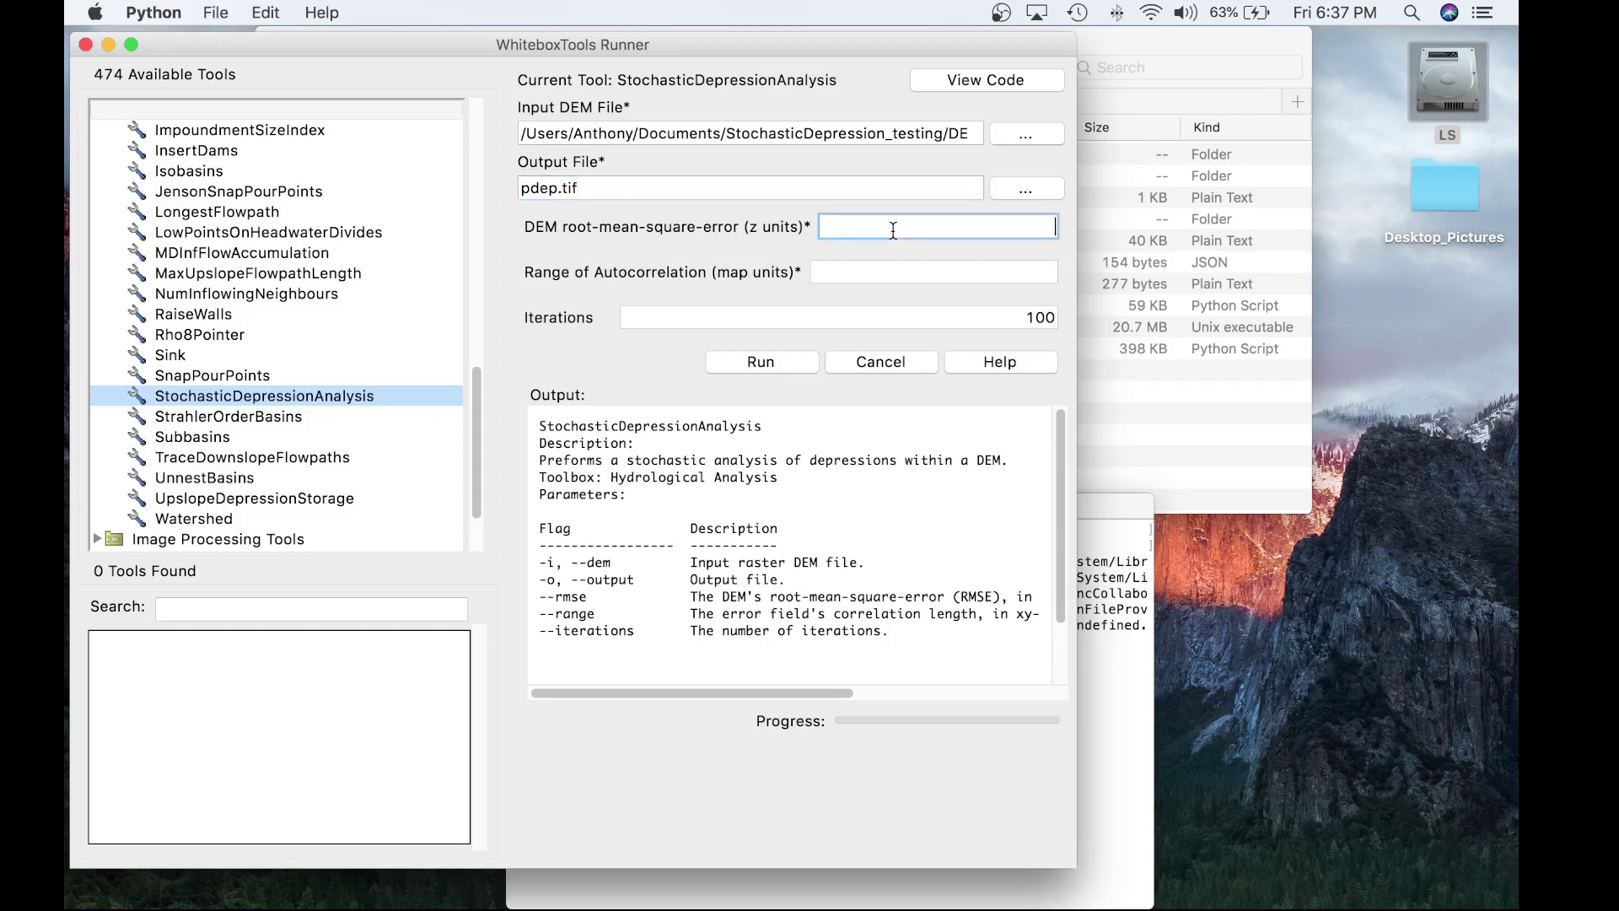
pyautogui.write('0.15')
pyautogui.click(954, 282)
pyautogui.write('45')
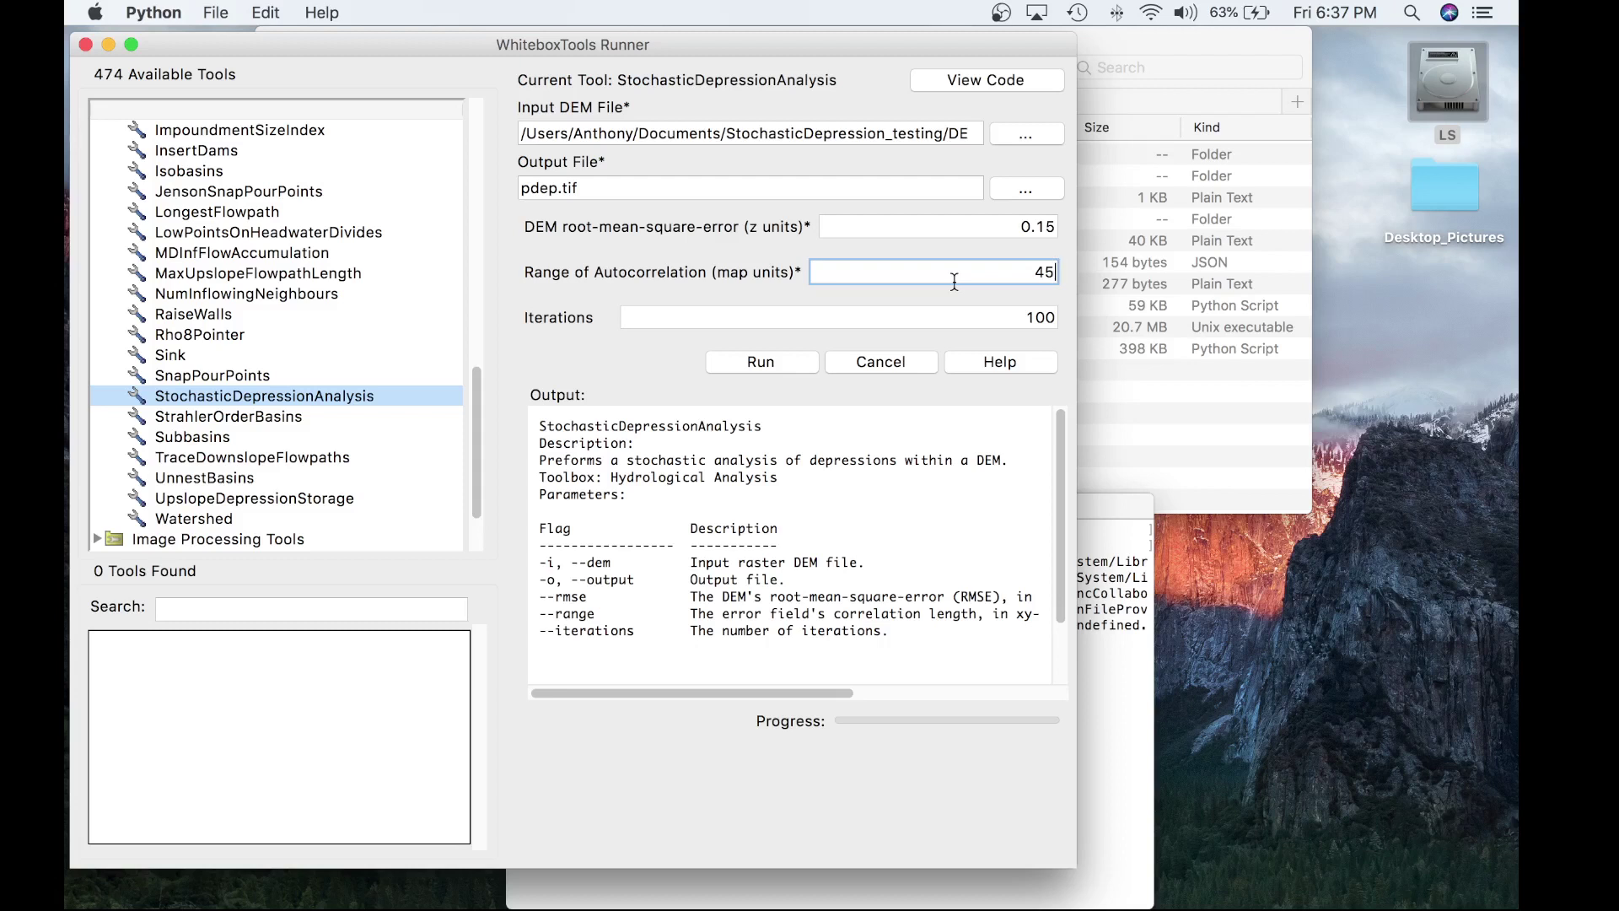
pyautogui.click(1036, 312)
pyautogui.write('3')
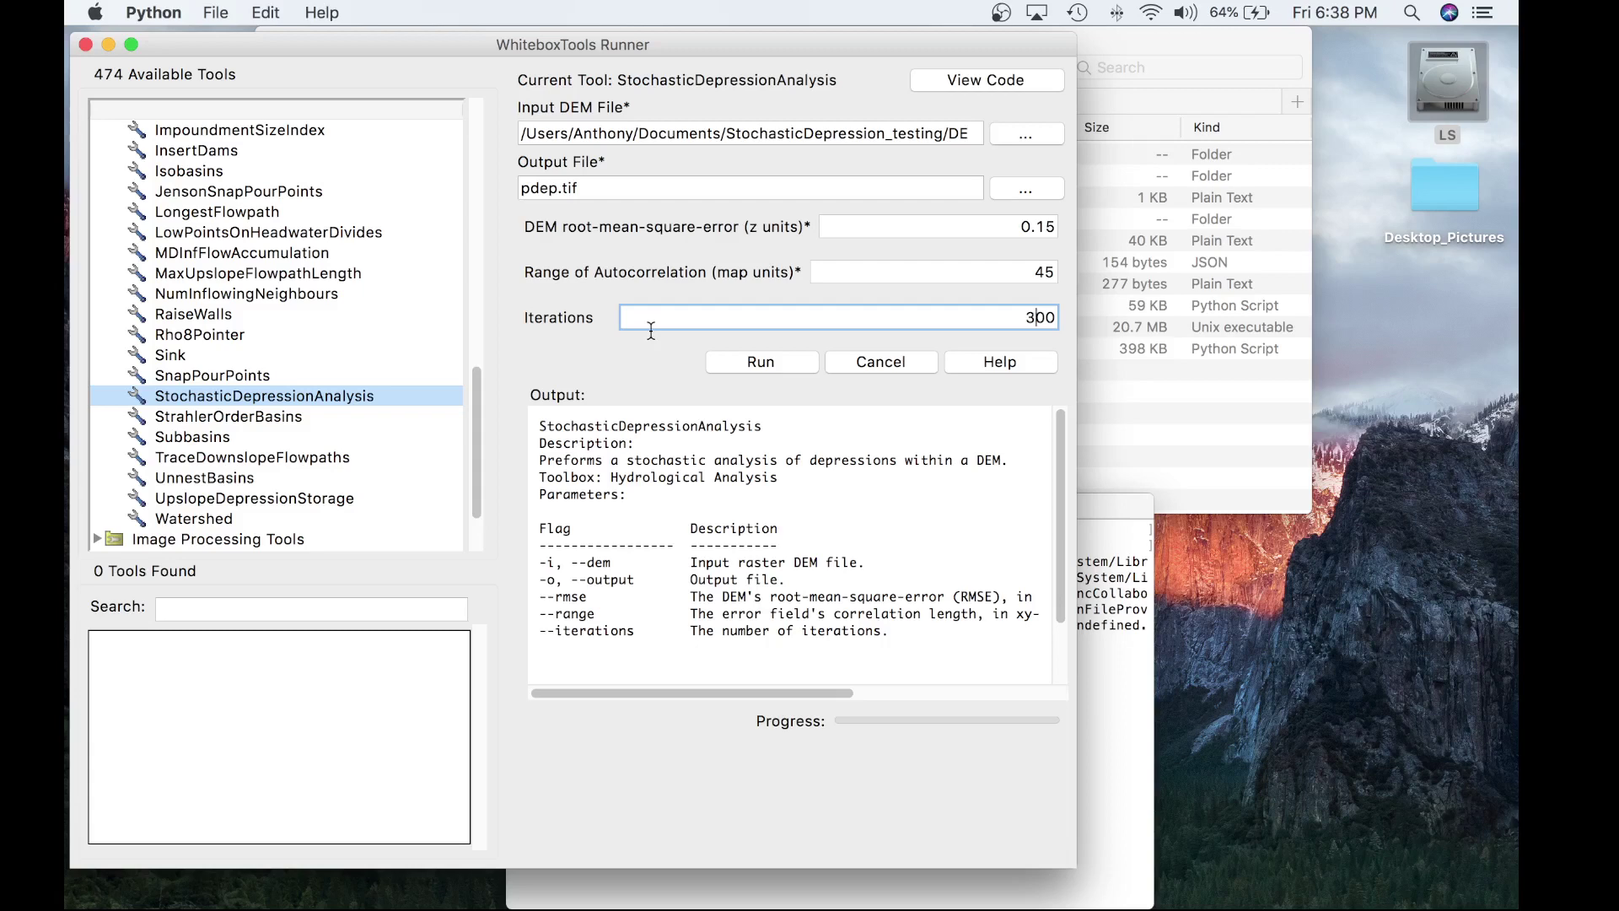
pyautogui.click(1330, 728)
pyautogui.press('space')
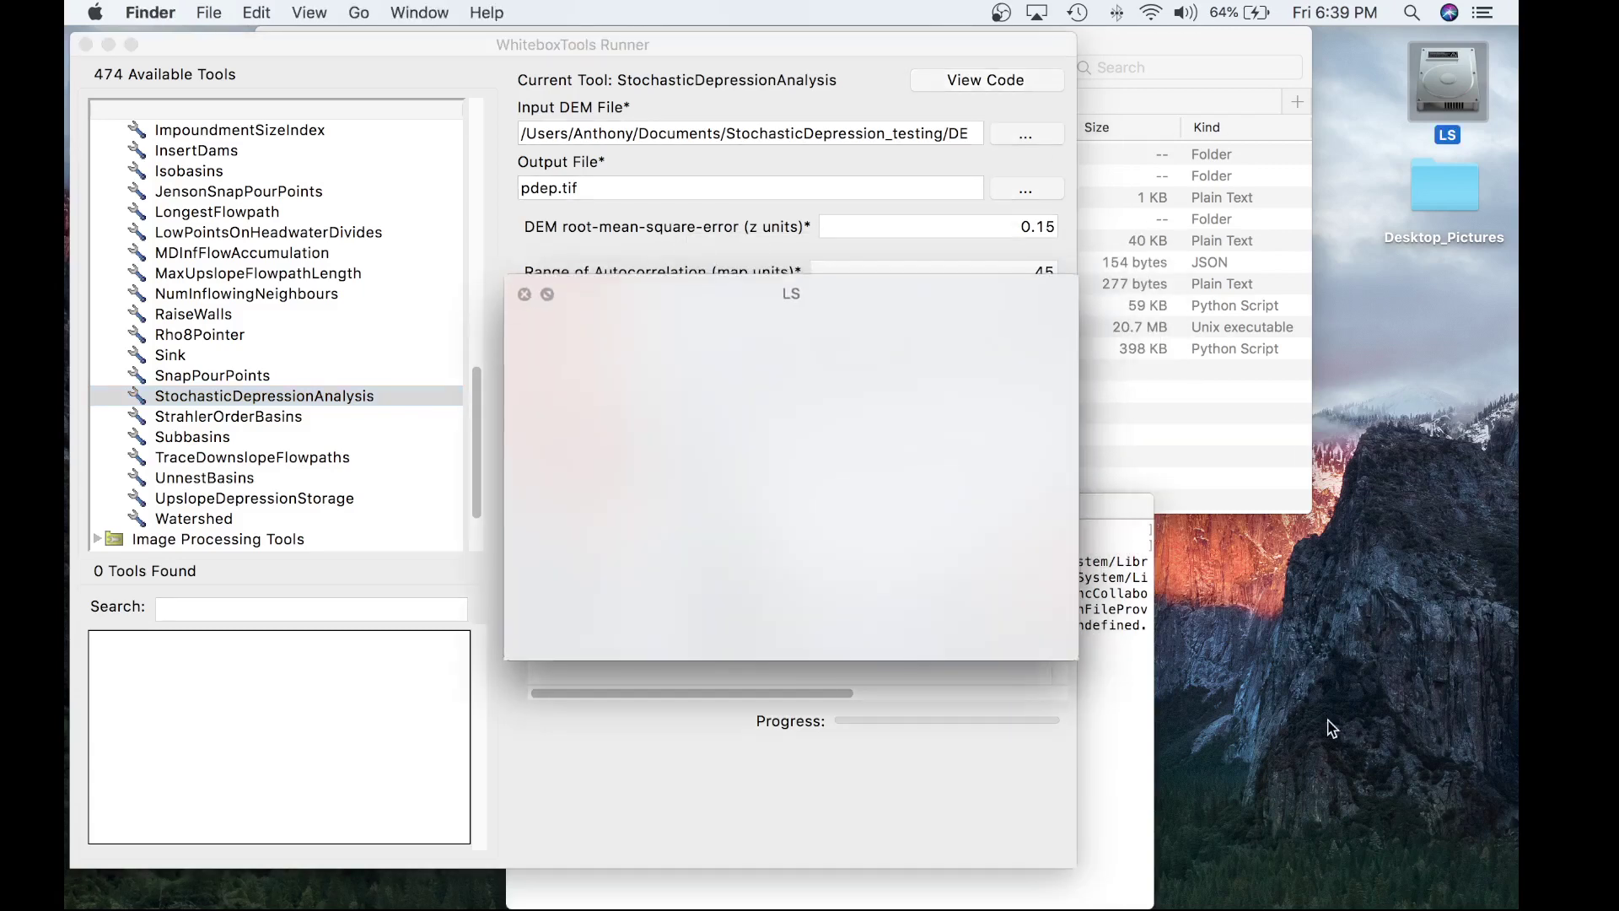
pyautogui.click(473, 298)
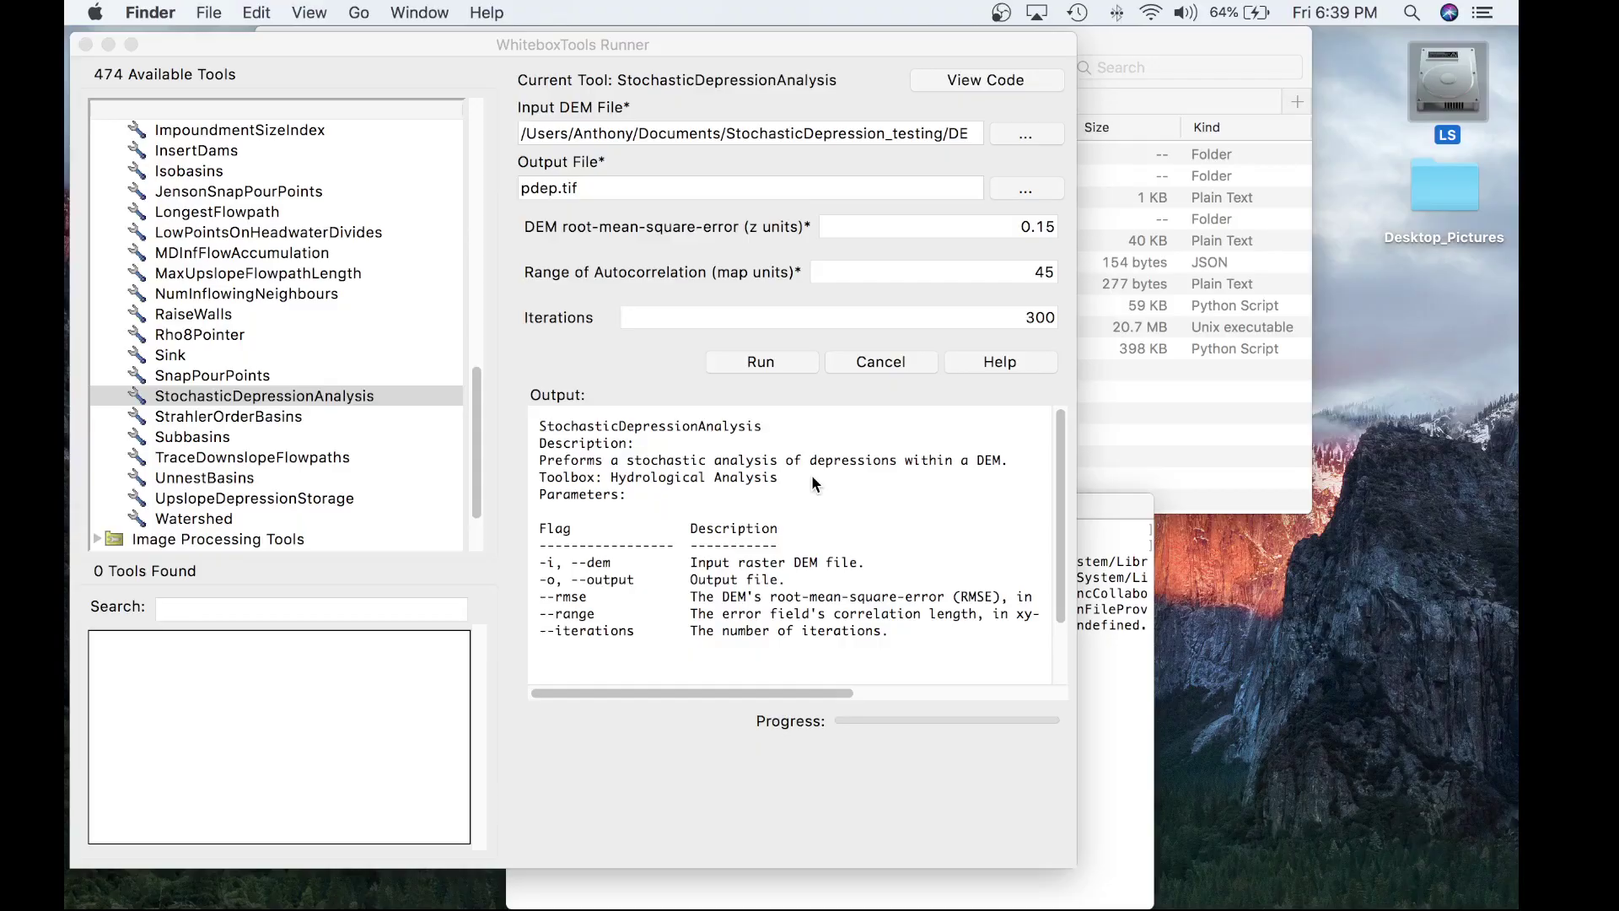
# - Add pdep.tif to the QGIS map as a raster layer
pyautogui.hotkey('ctrl', 'Right')
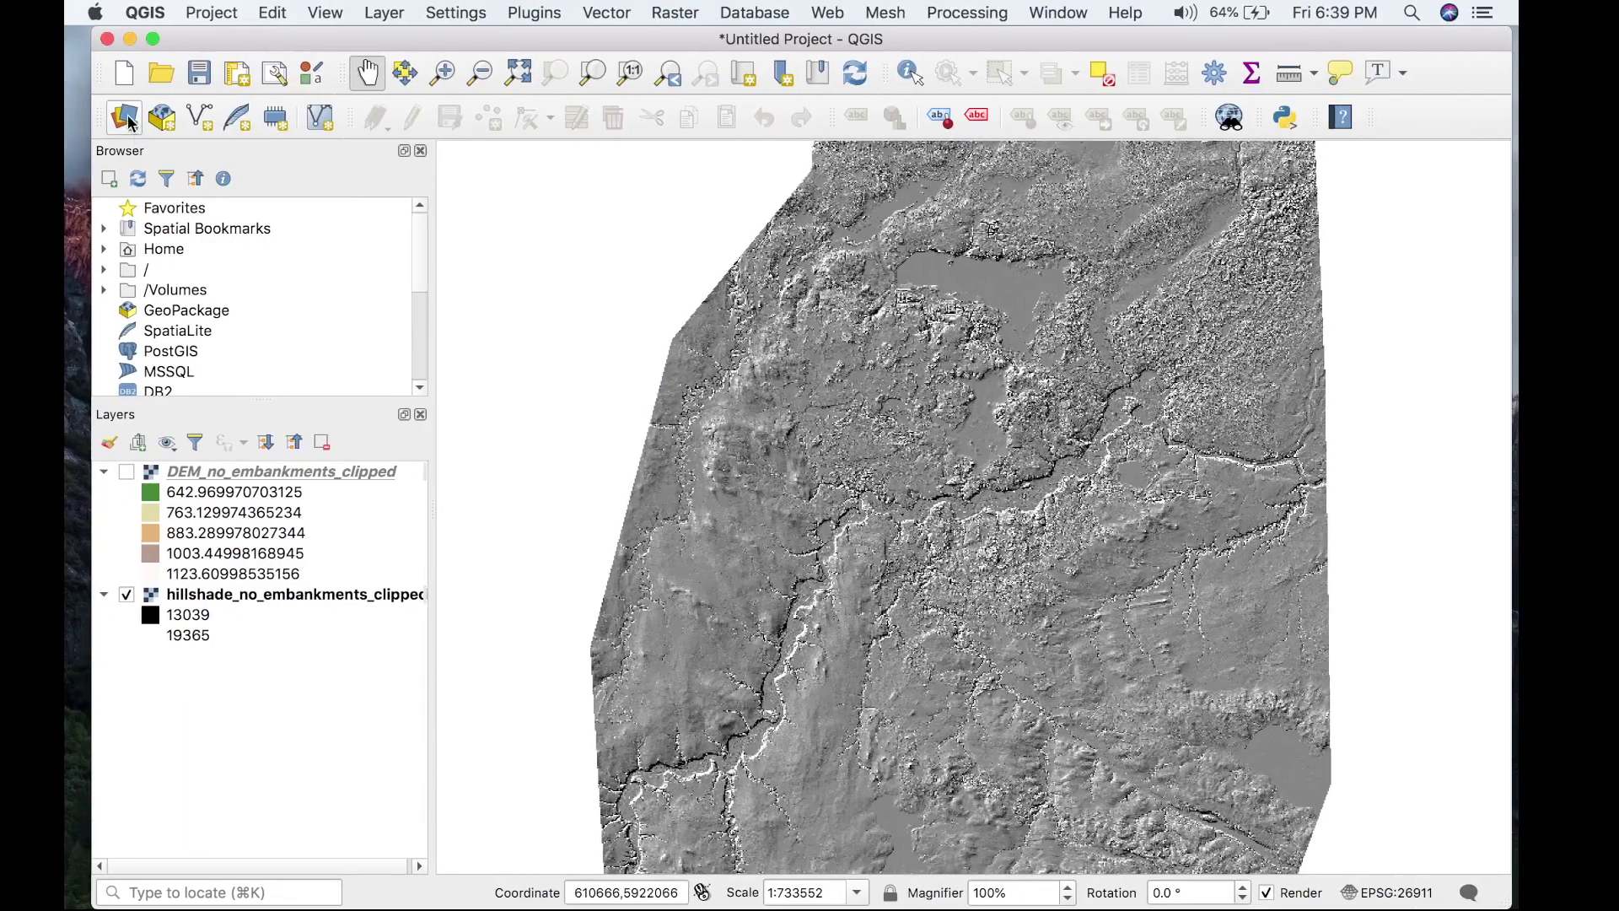
pyautogui.click(129, 120)
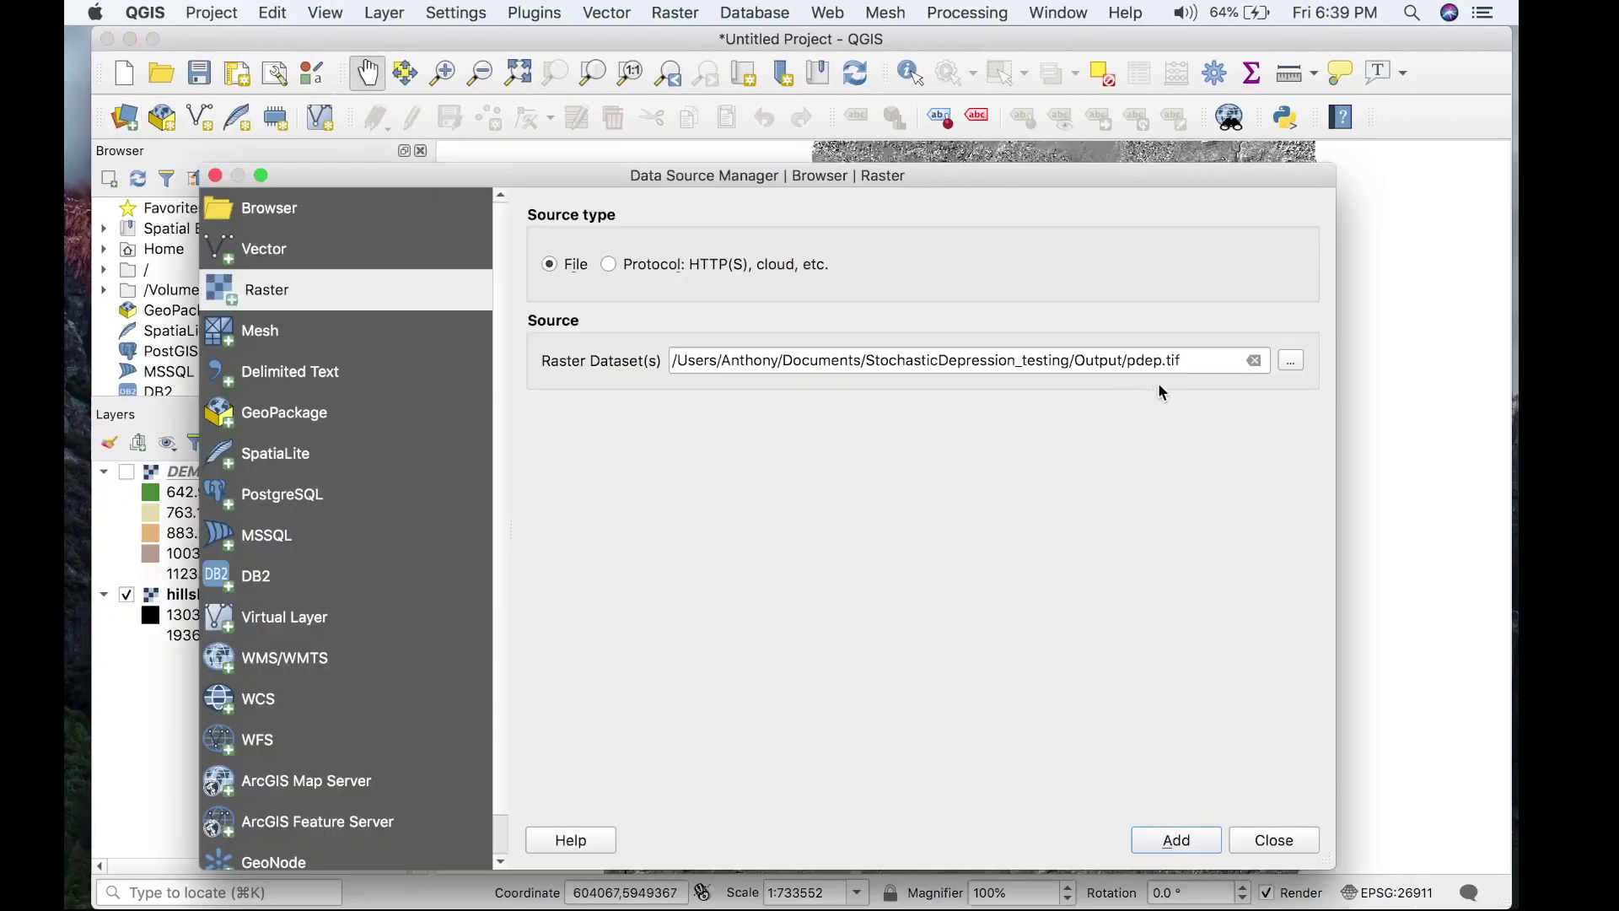
pyautogui.click(1178, 841)
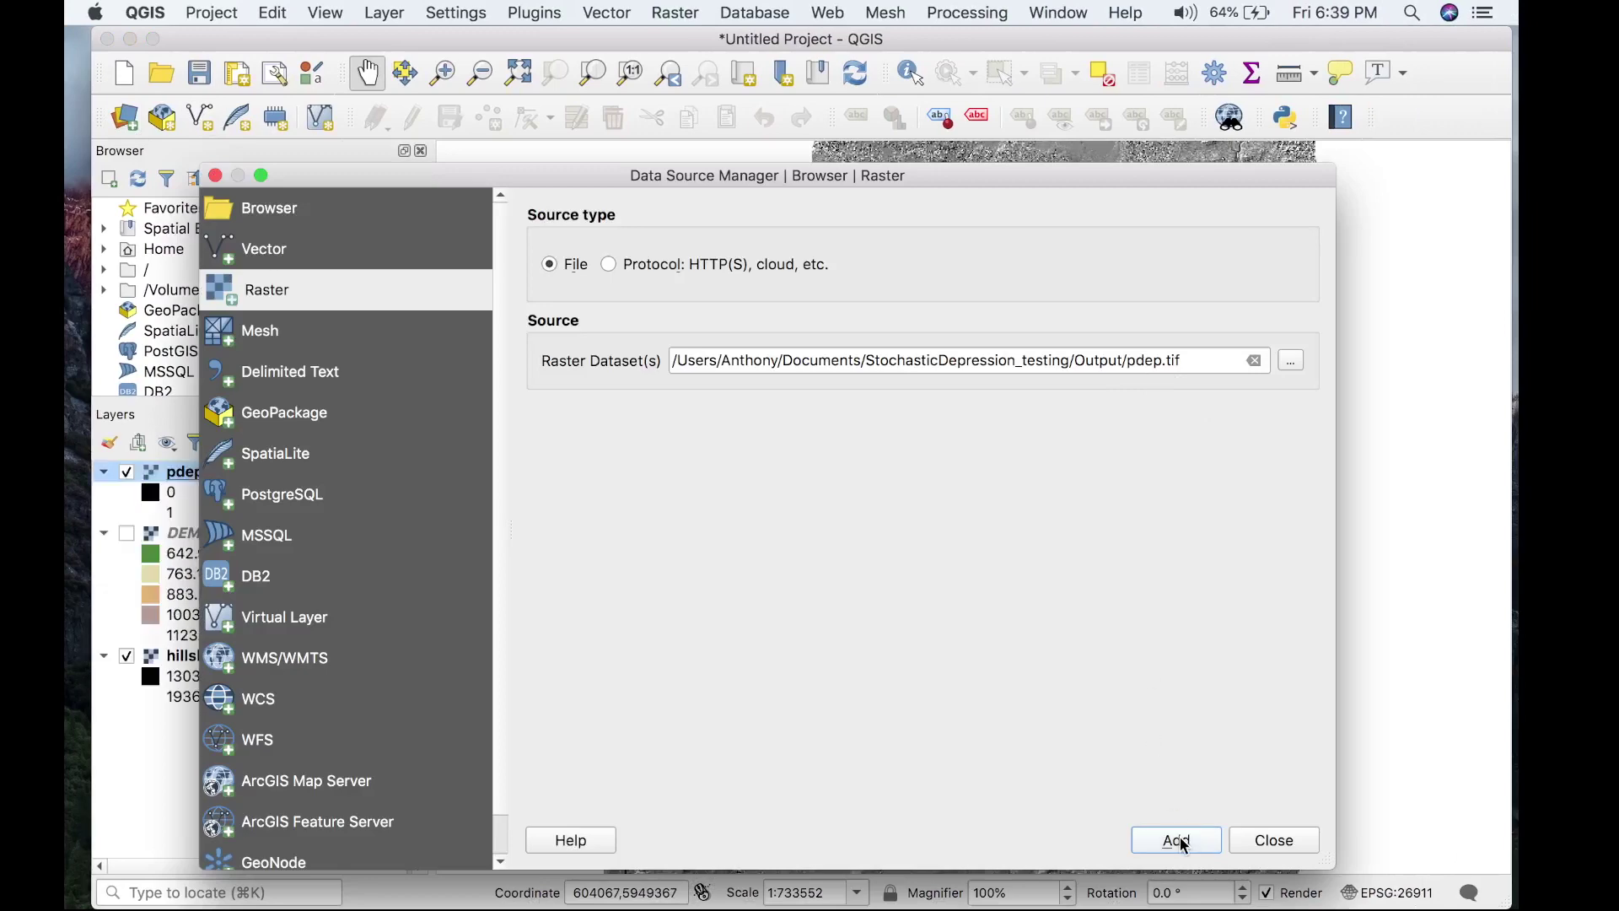
pyautogui.click(1286, 847)
pyautogui.moveTo(1087, 523); pyautogui.dragTo(1035, 621)
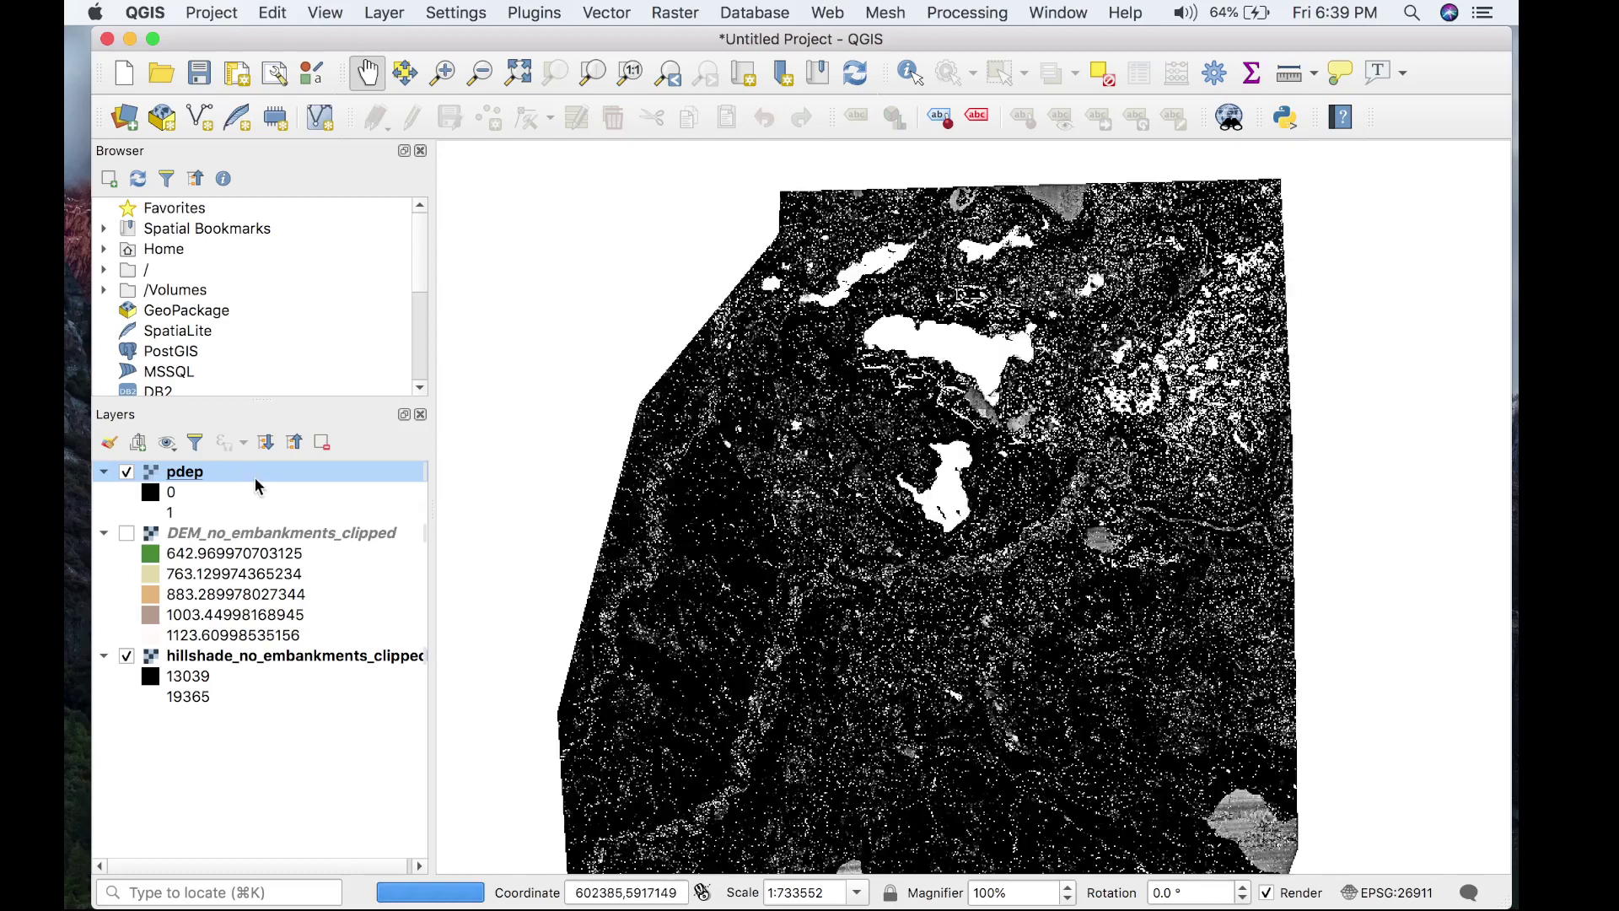
# - Style pdep as singleband pseudocolor with Equal Interval classes and the Viridis colour ramp
pyautogui.click(256, 477)
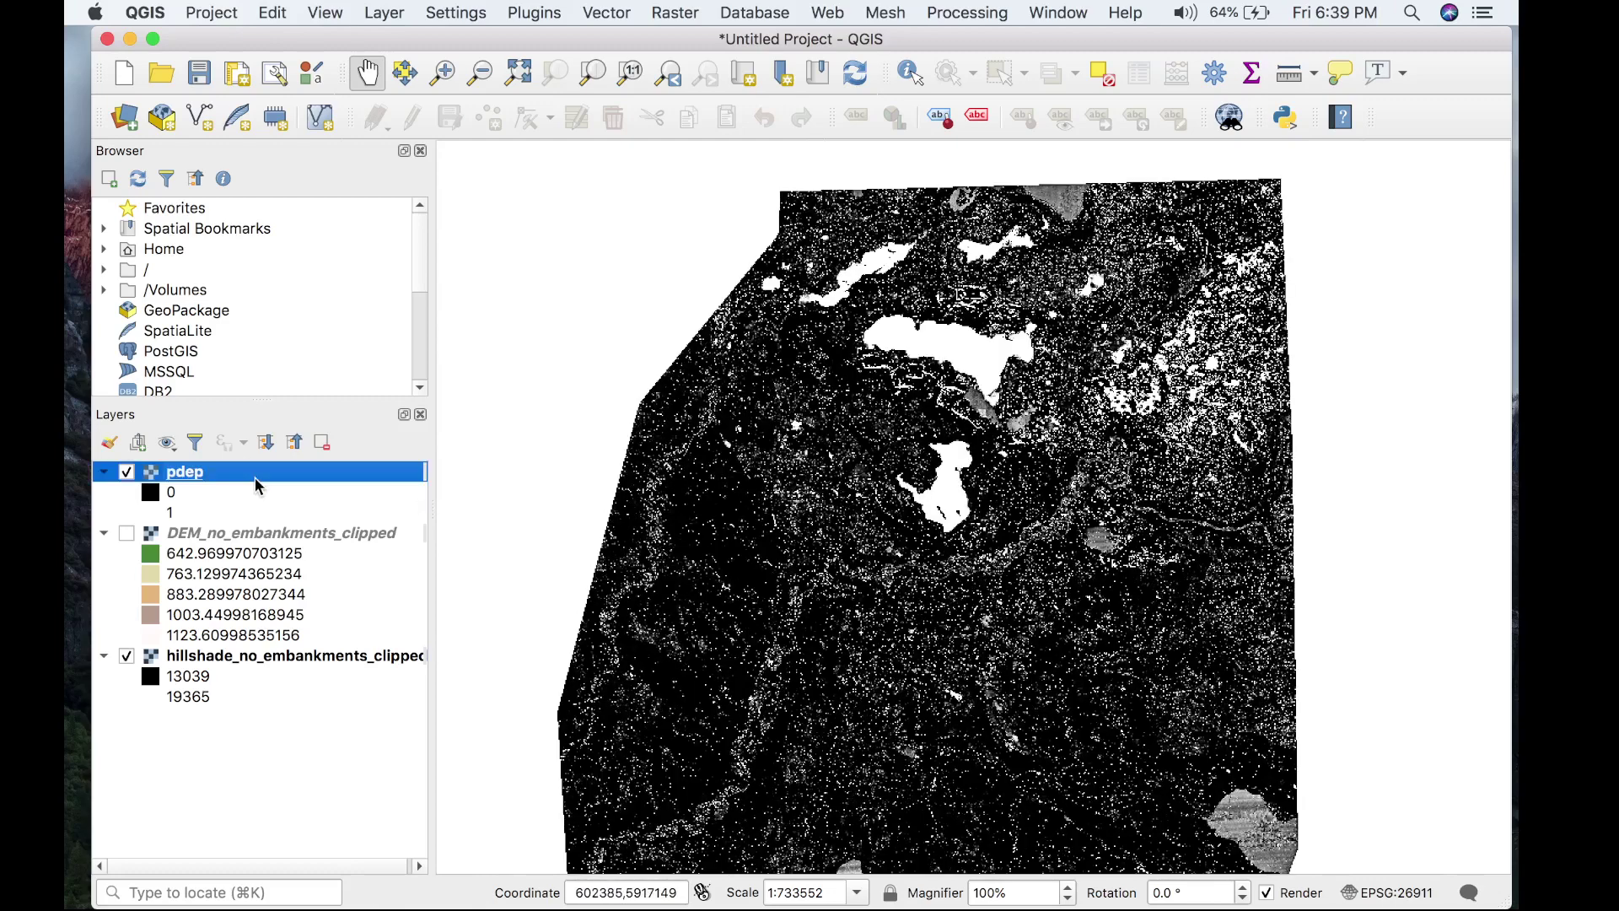
pyautogui.doubleClick(255, 478)
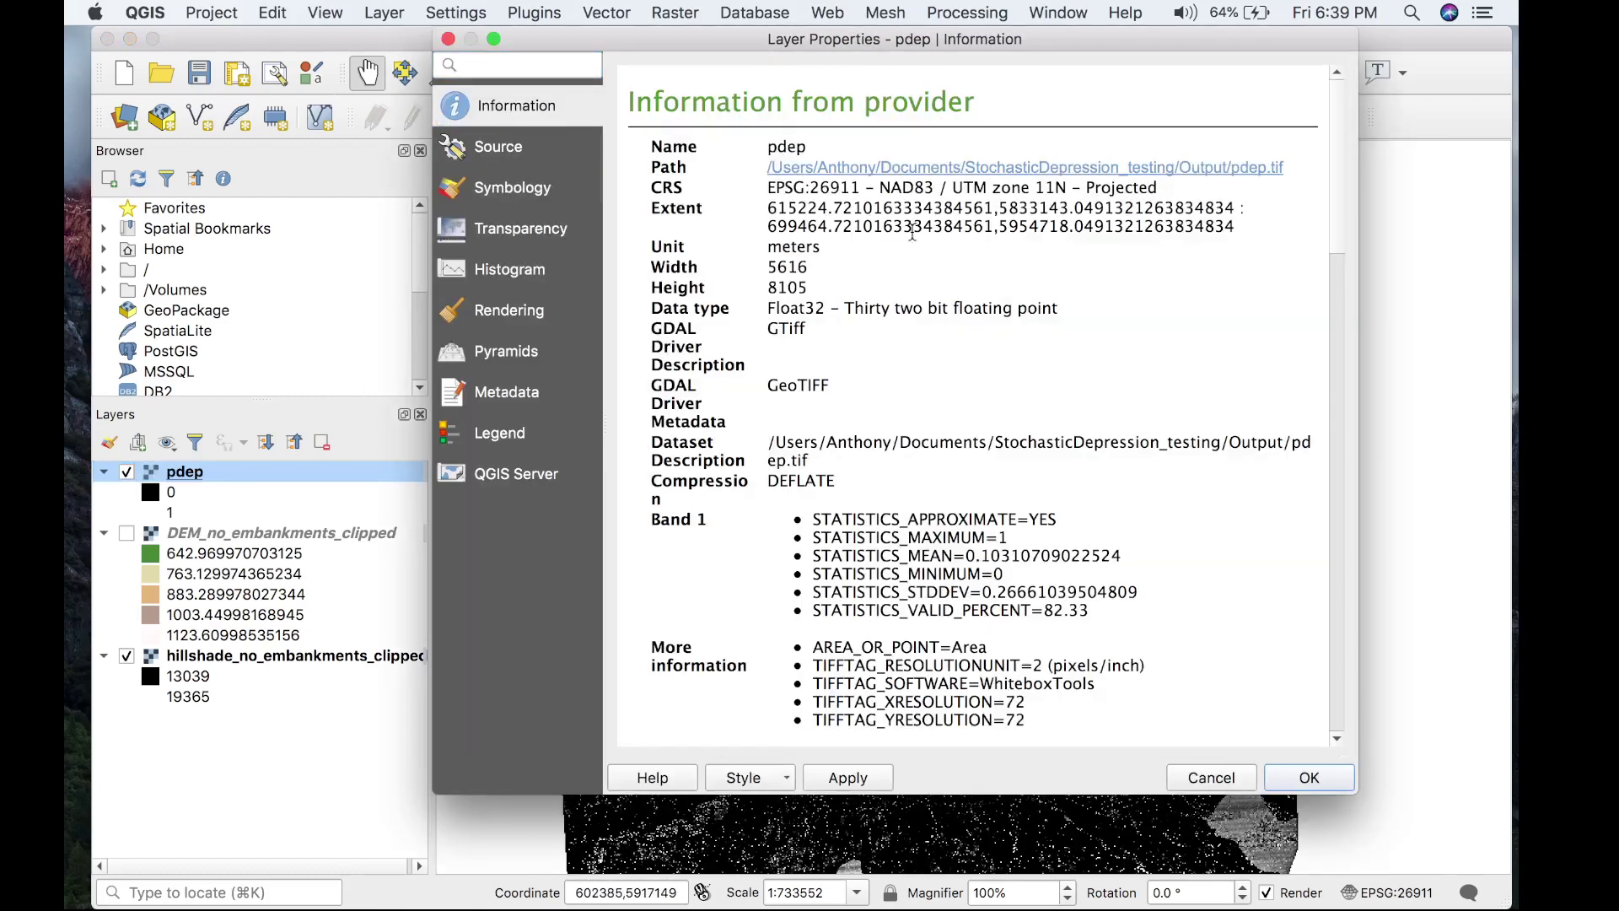
pyautogui.click(512, 187)
pyautogui.click(881, 114)
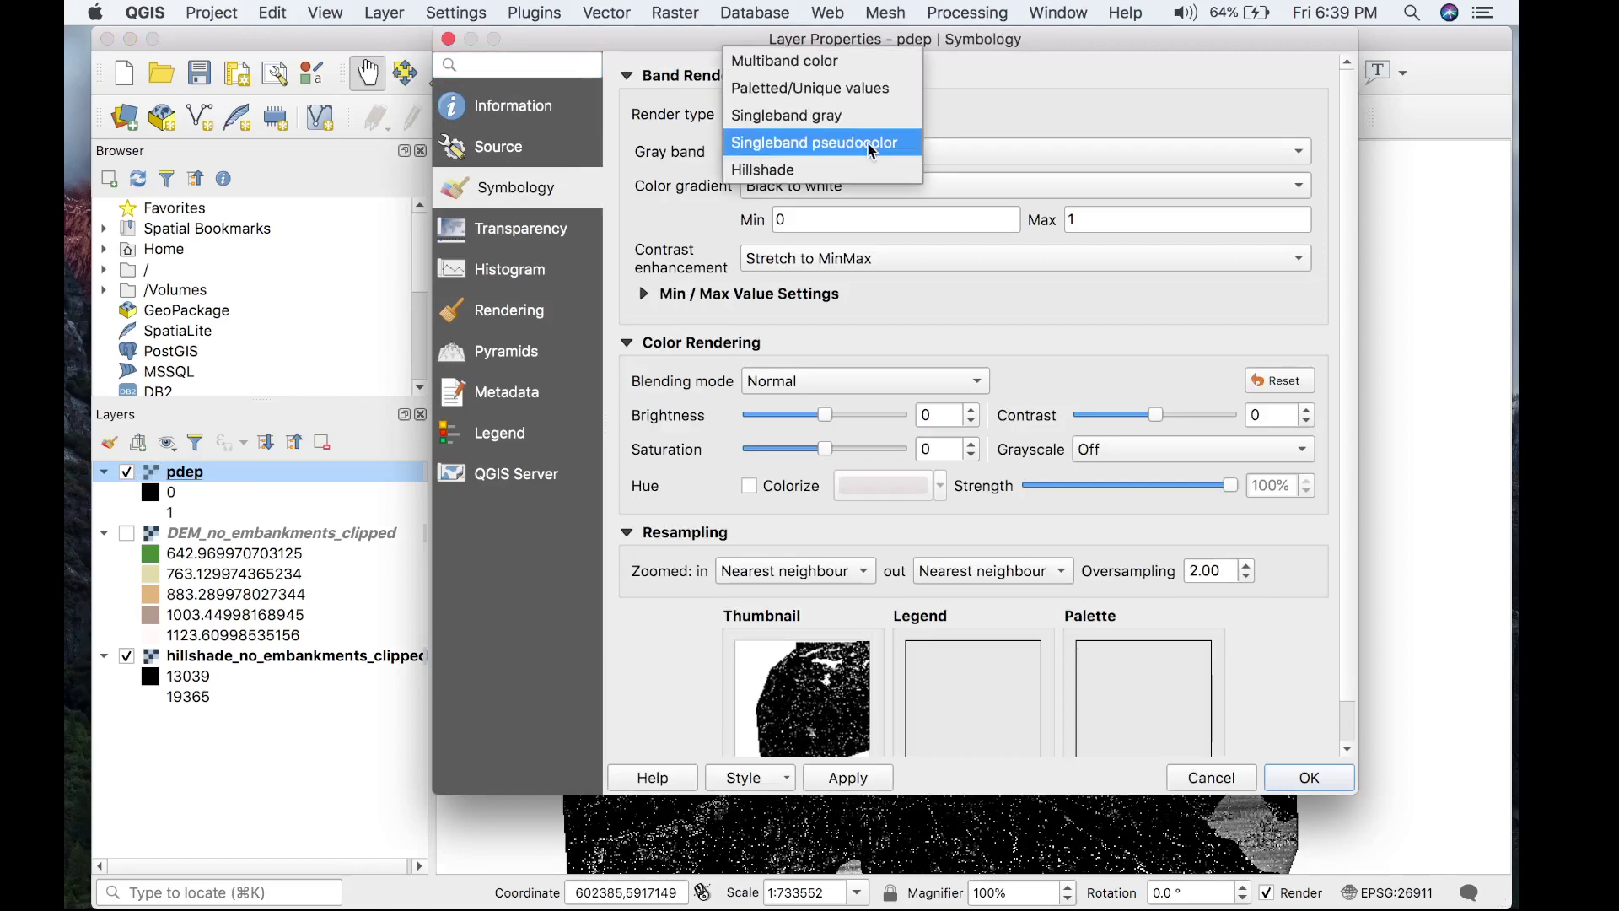
pyautogui.click(872, 143)
pyautogui.click(746, 668)
pyautogui.click(742, 690)
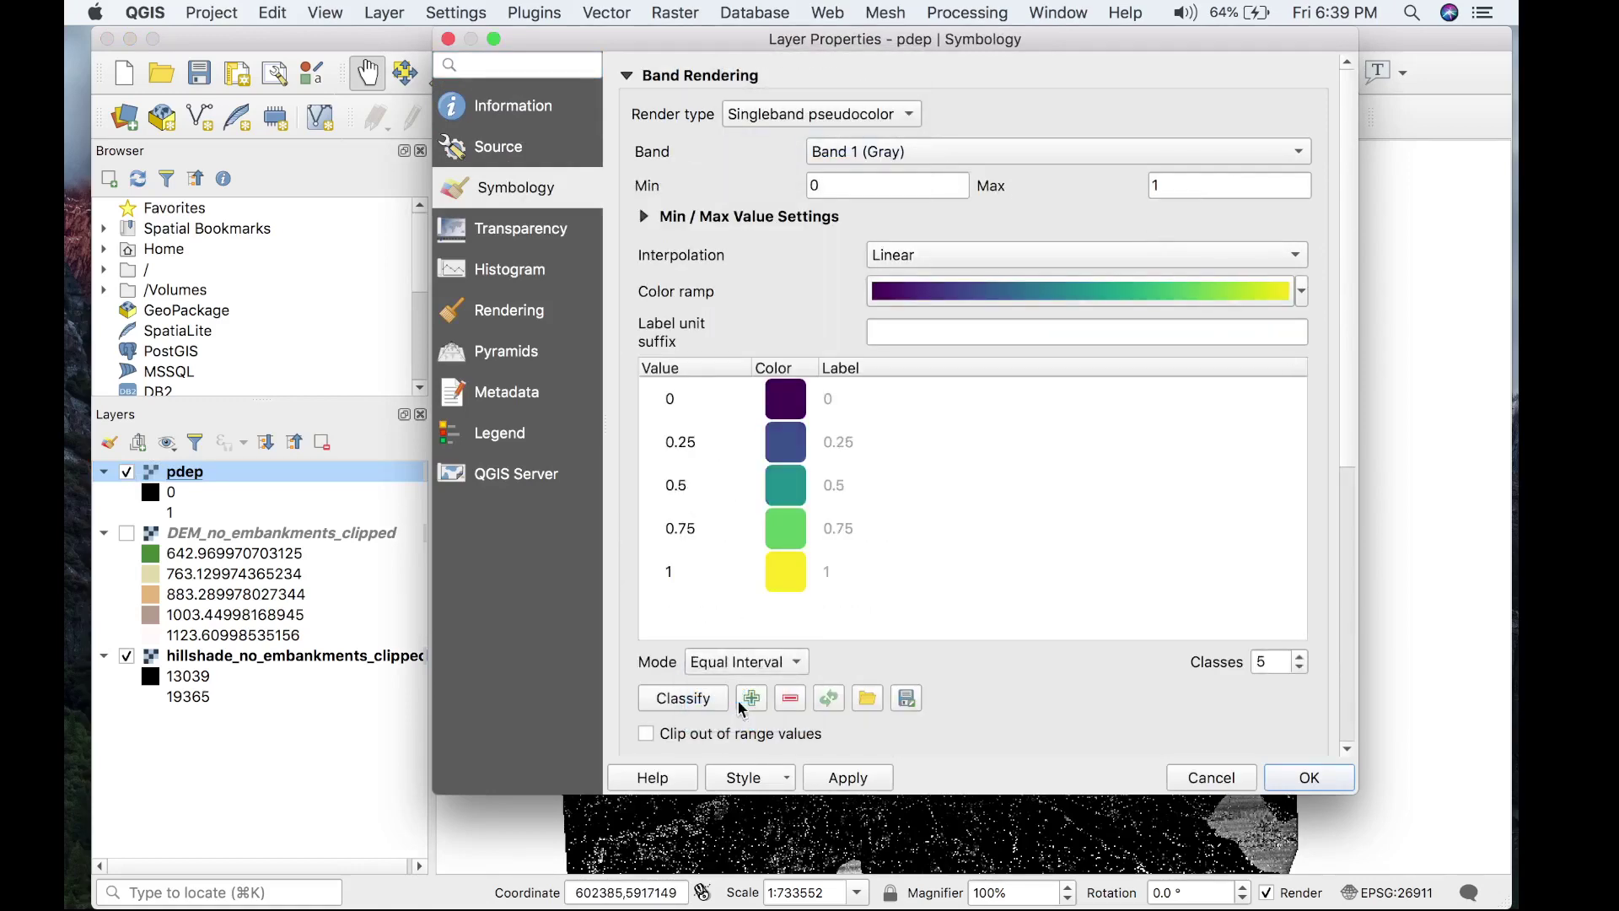
pyautogui.click(1303, 292)
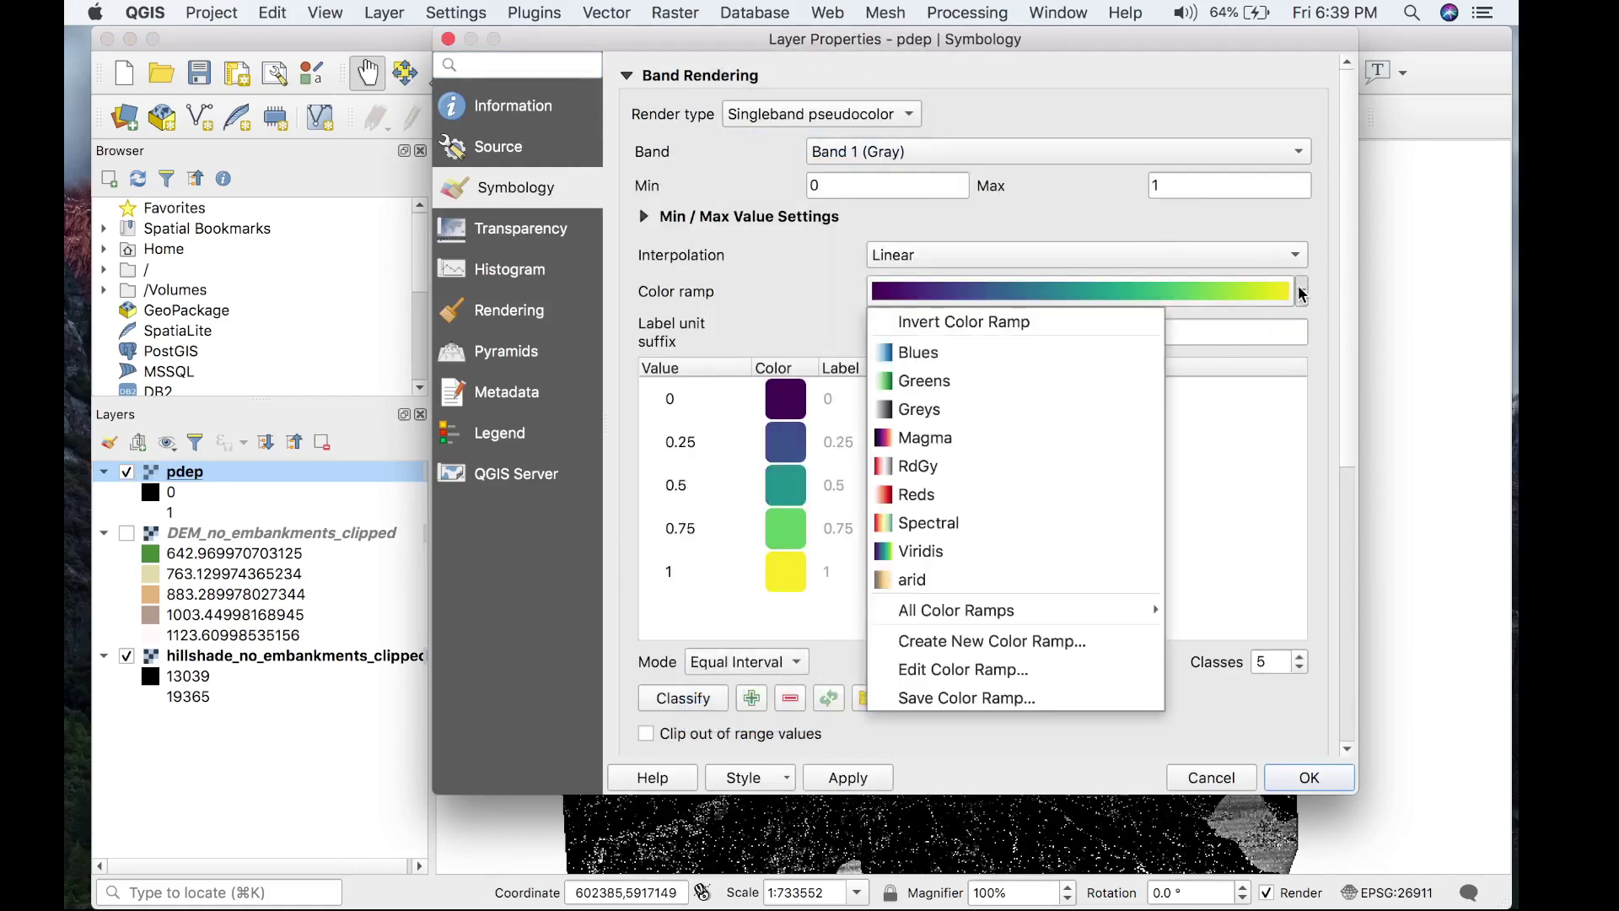
pyautogui.click(942, 555)
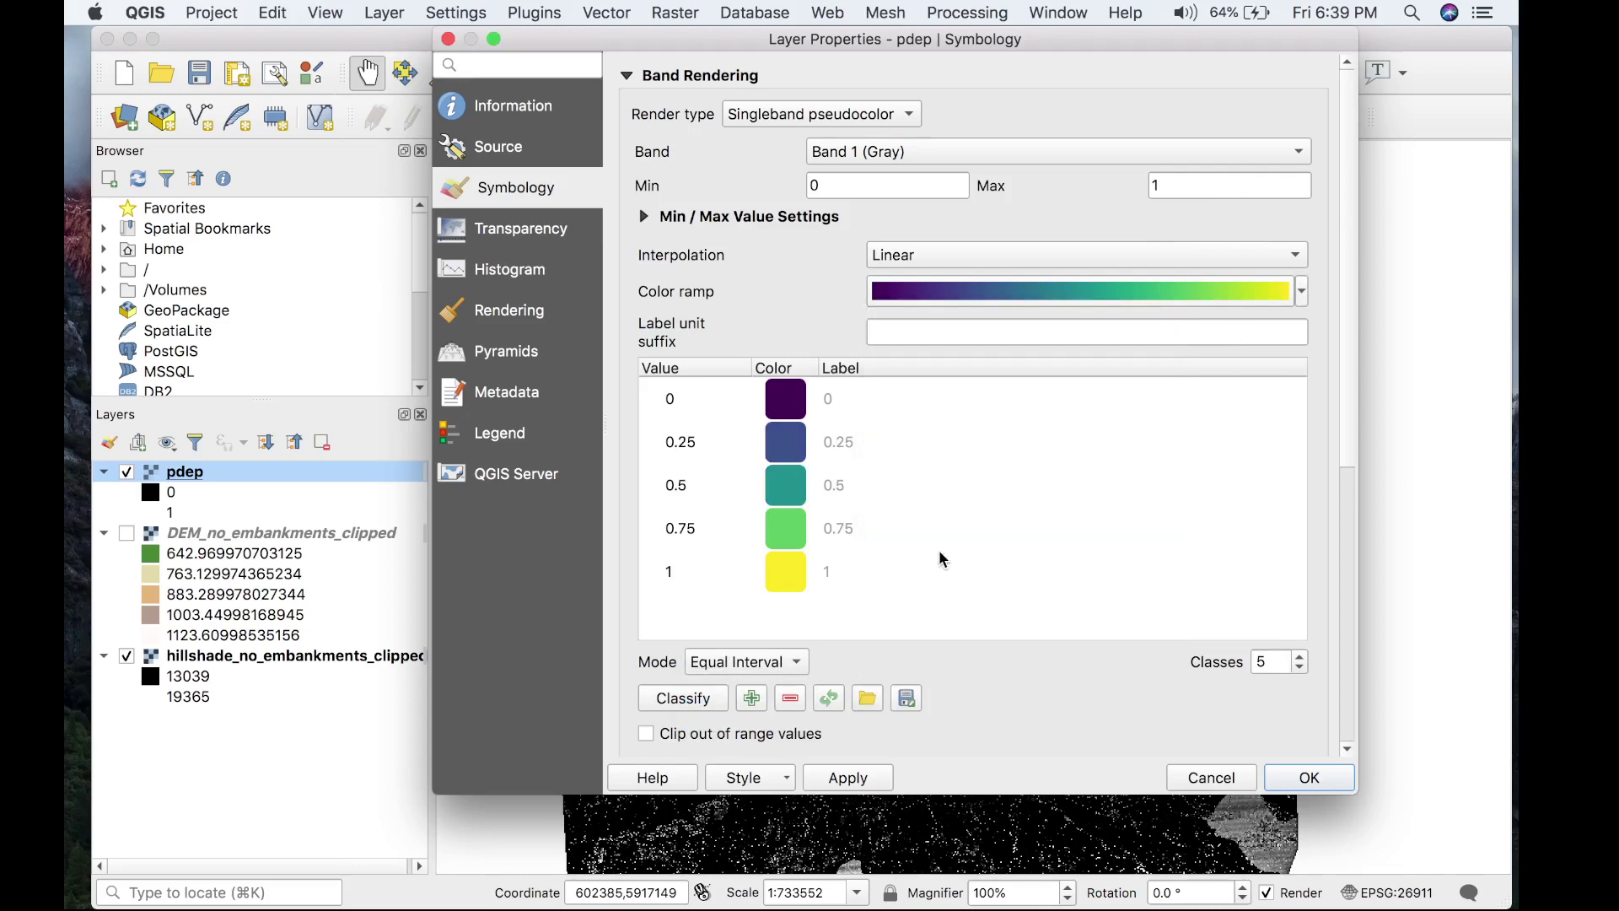
pyautogui.click(1309, 778)
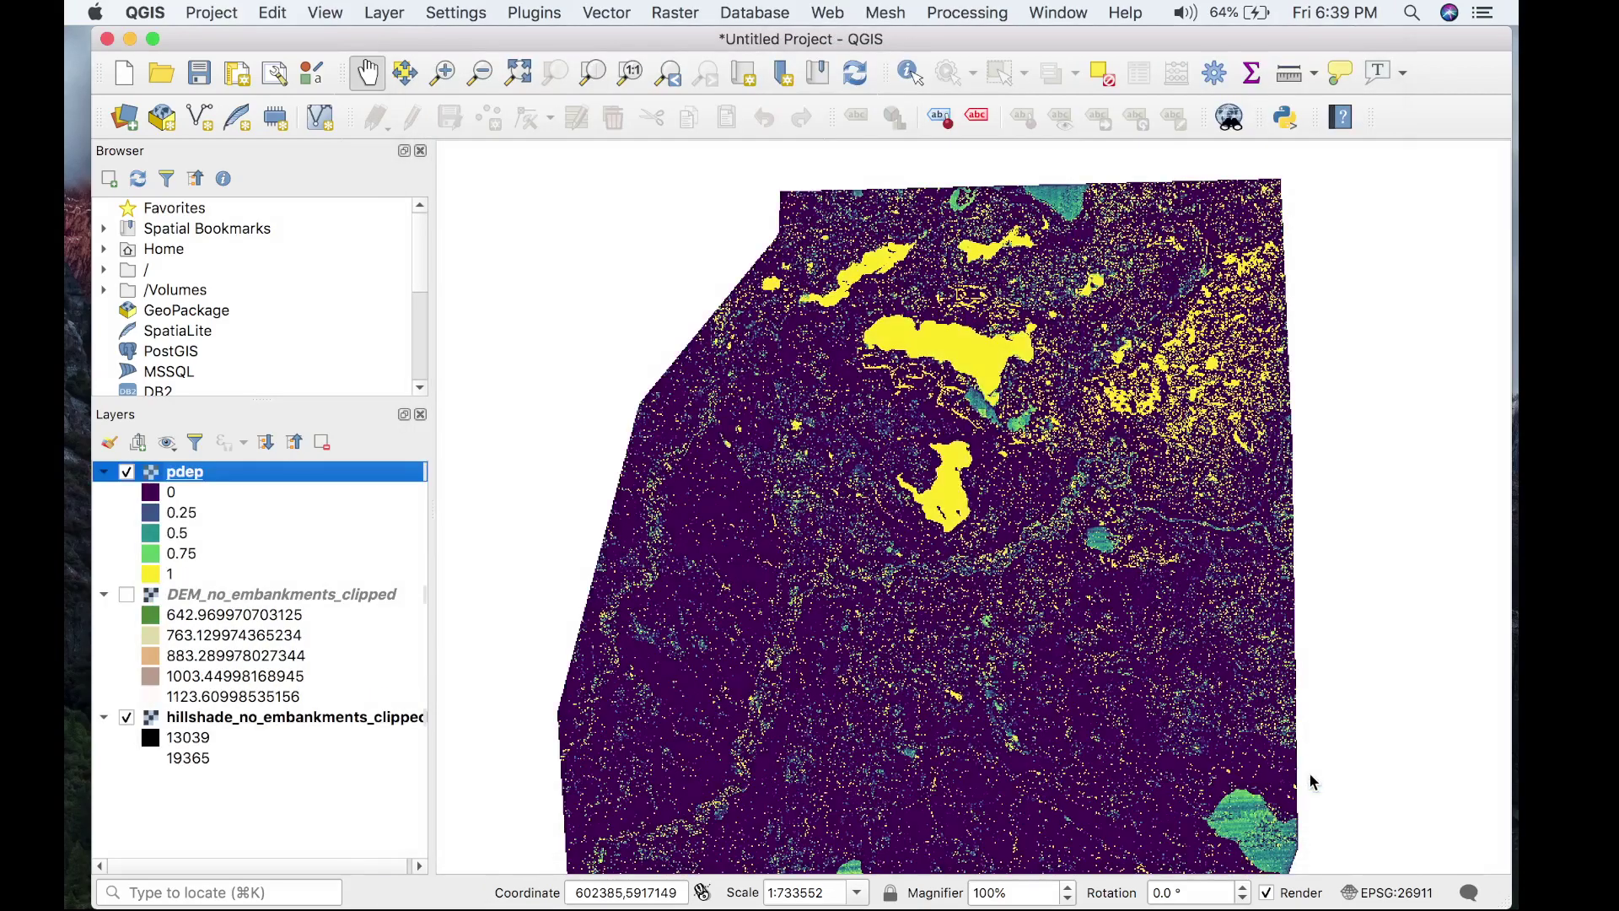
pyautogui.moveTo(1118, 587); pyautogui.dragTo(1086, 591)
pyautogui.scroll(-1, 1085, 591)
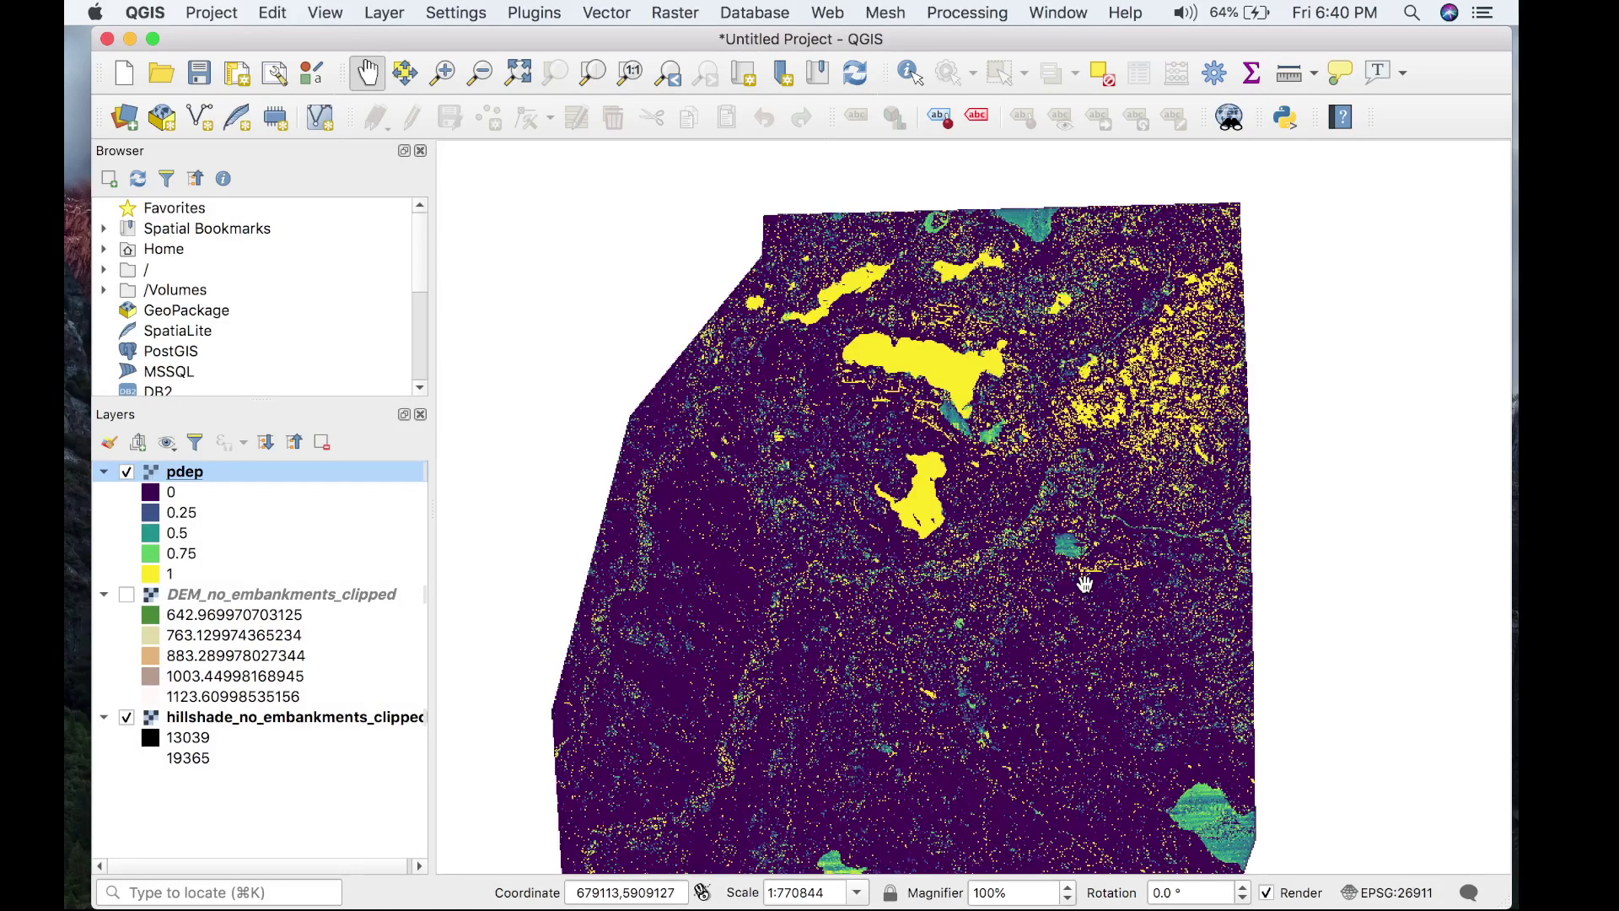
pyautogui.moveTo(1017, 570); pyautogui.dragTo(996, 517)
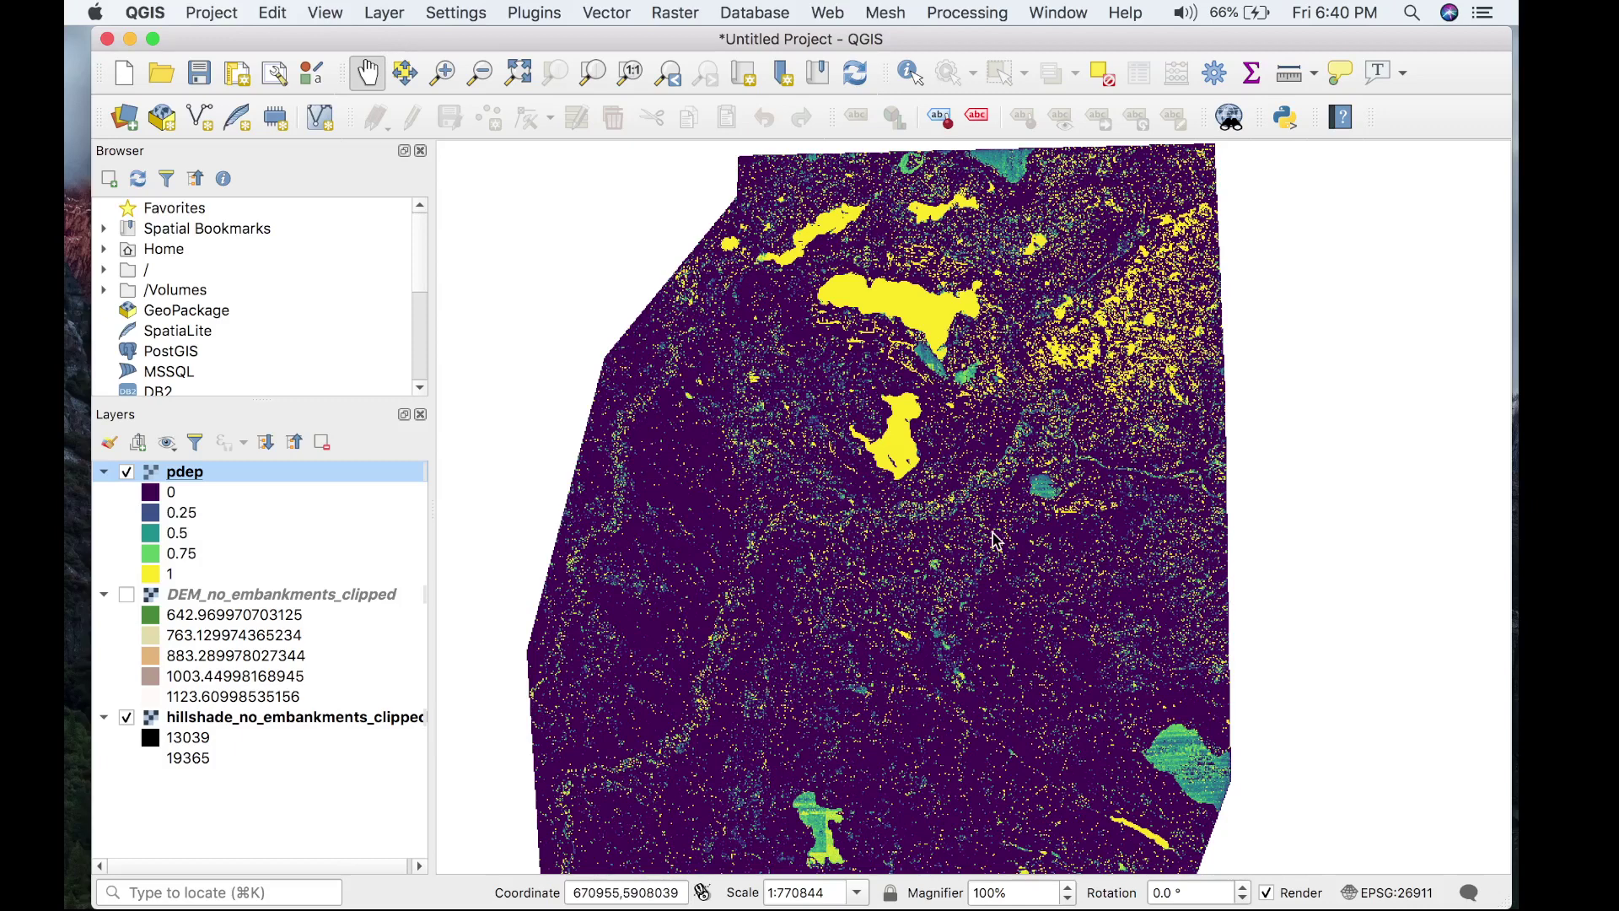
# - Toggle pdep on and off while zooming into the terrain, ending with pdep hidden
pyautogui.click(125, 473)
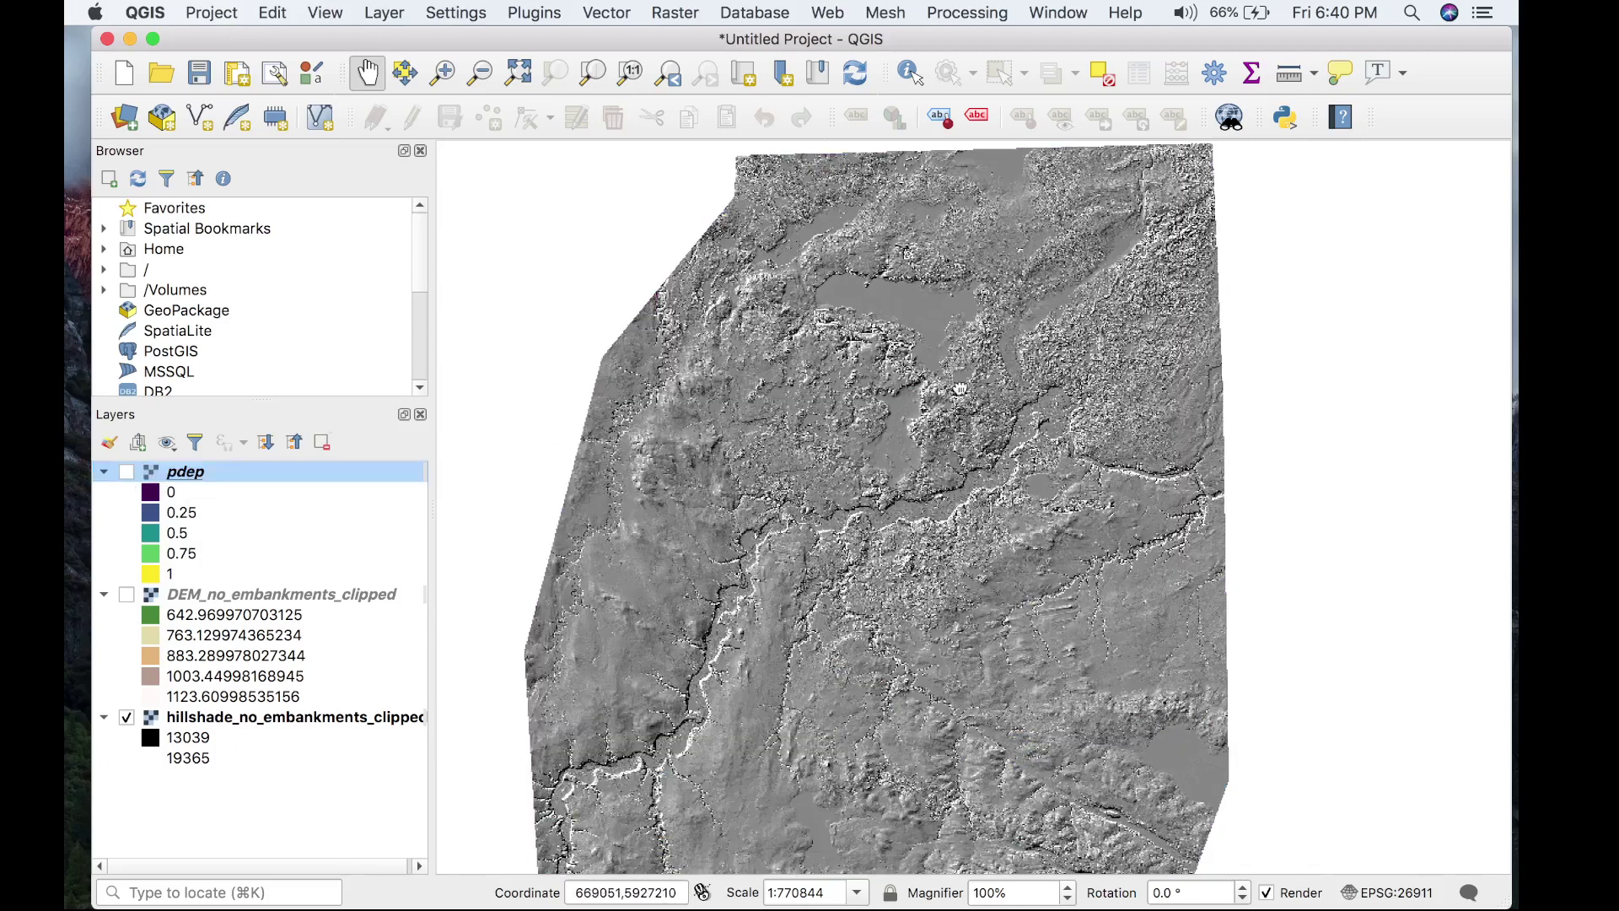
pyautogui.moveTo(1101, 325); pyautogui.dragTo(1062, 371)
pyautogui.scroll(3, 1063, 371)
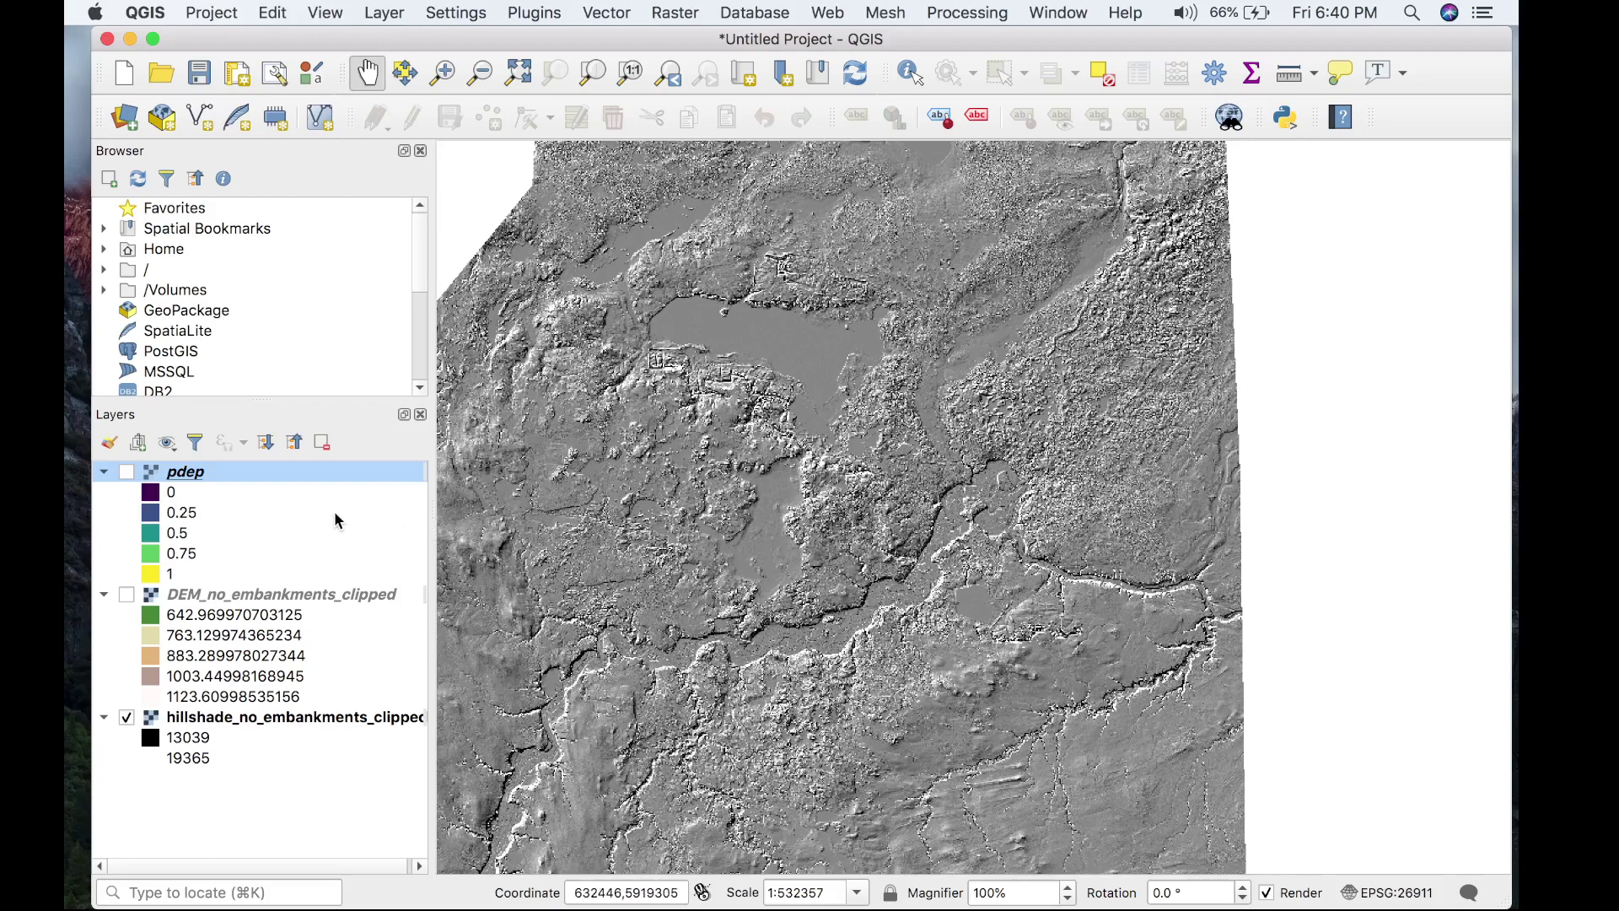
pyautogui.click(127, 472)
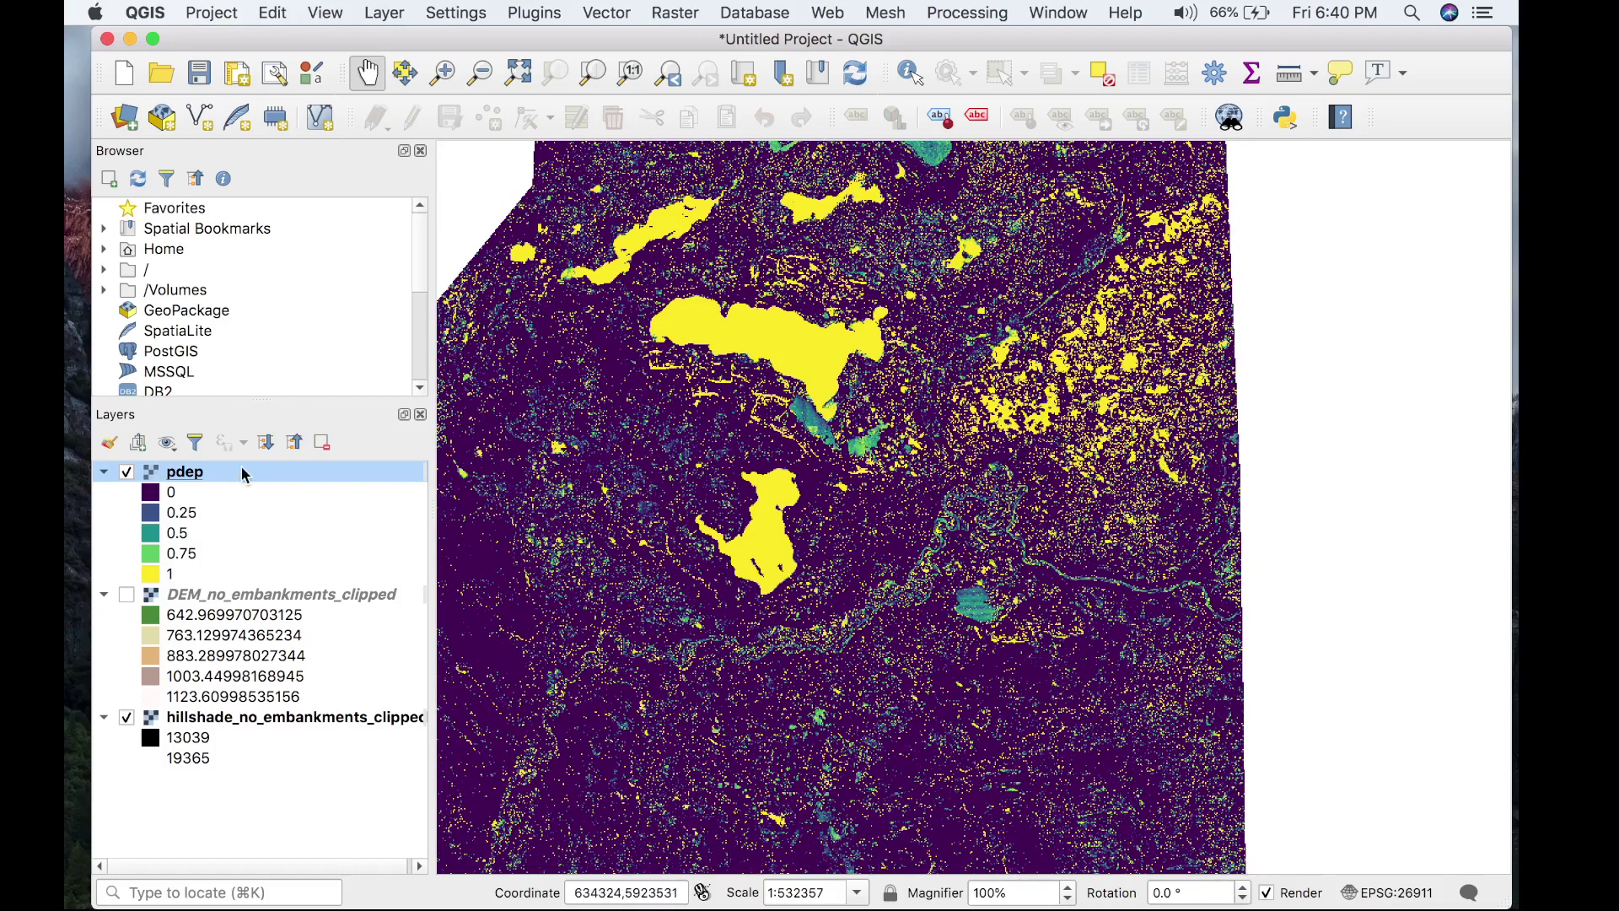
pyautogui.click(127, 472)
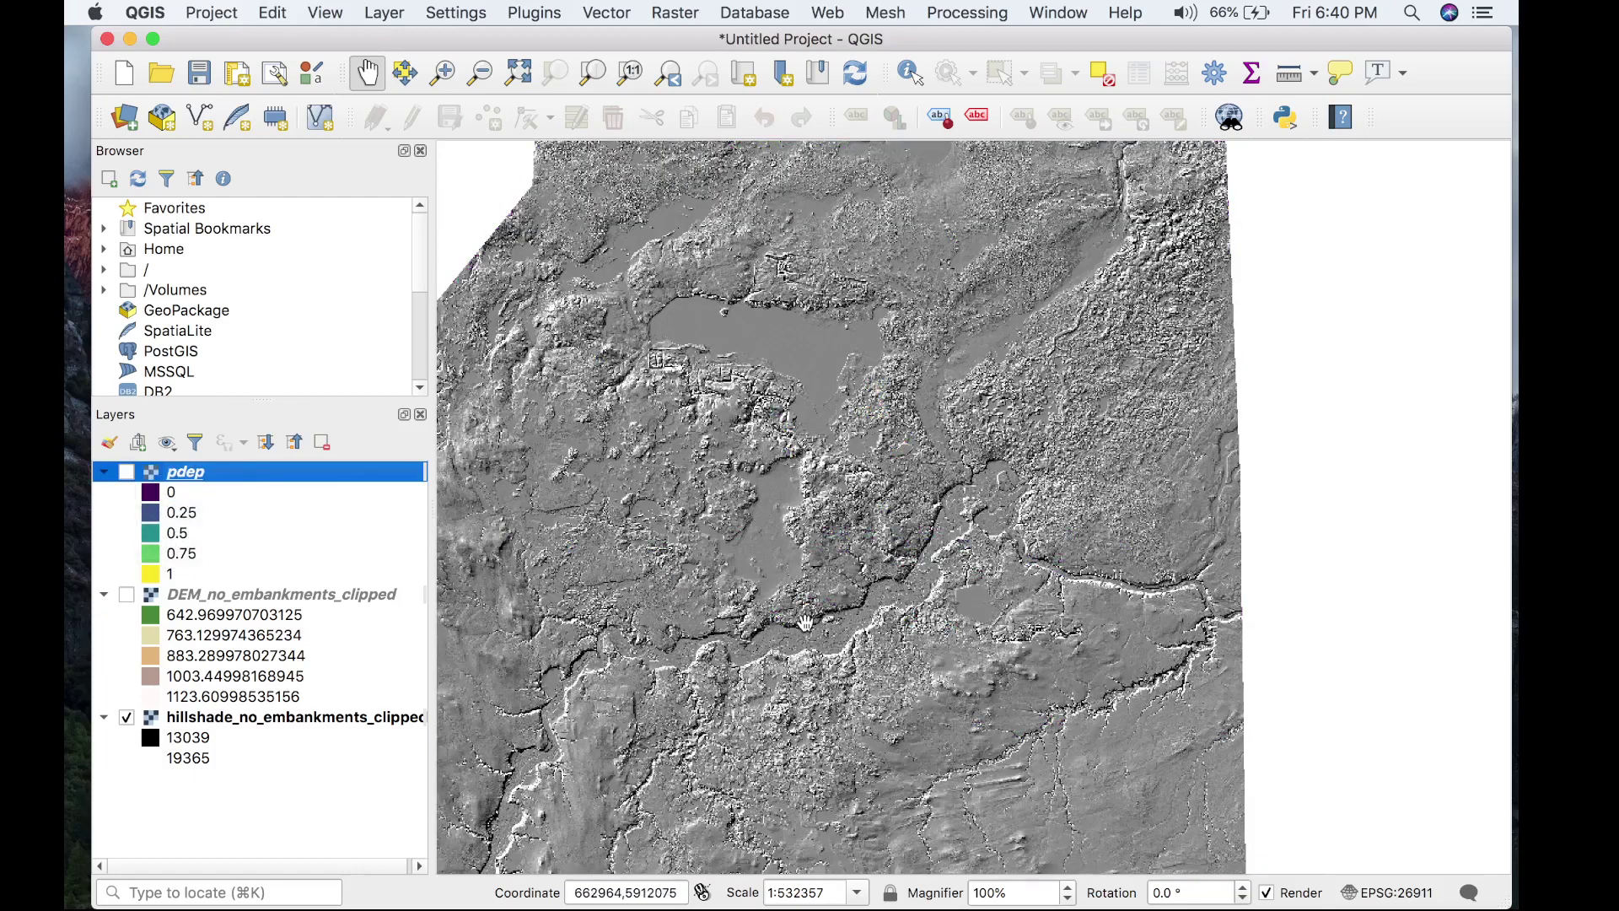
pyautogui.moveTo(869, 670); pyautogui.dragTo(951, 540)
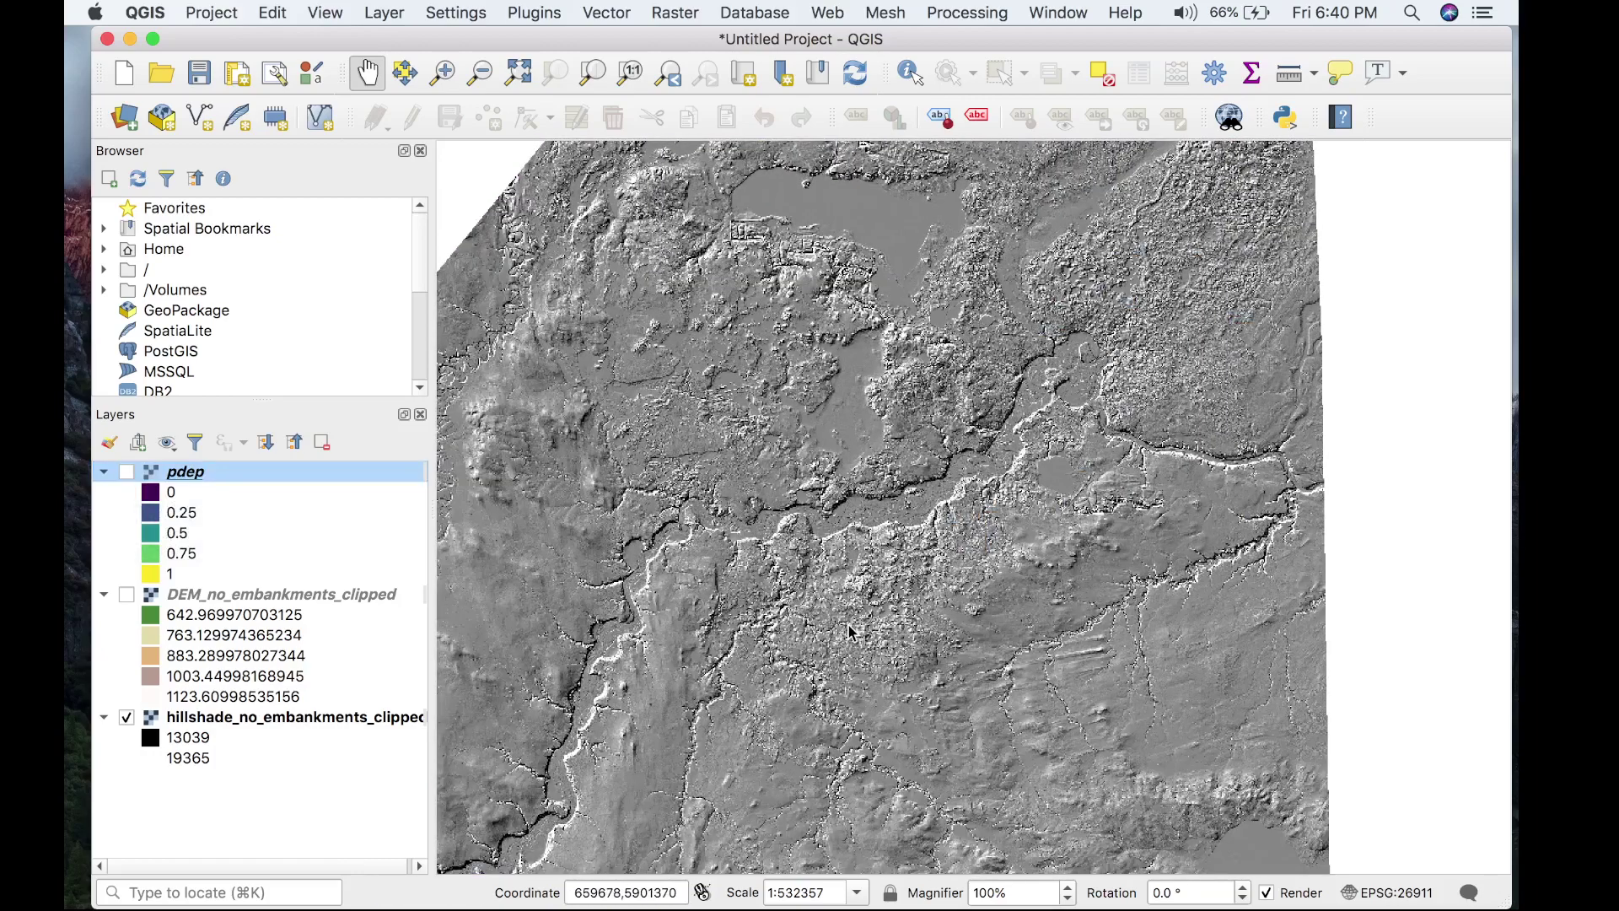
pyautogui.scroll(2, 848, 624)
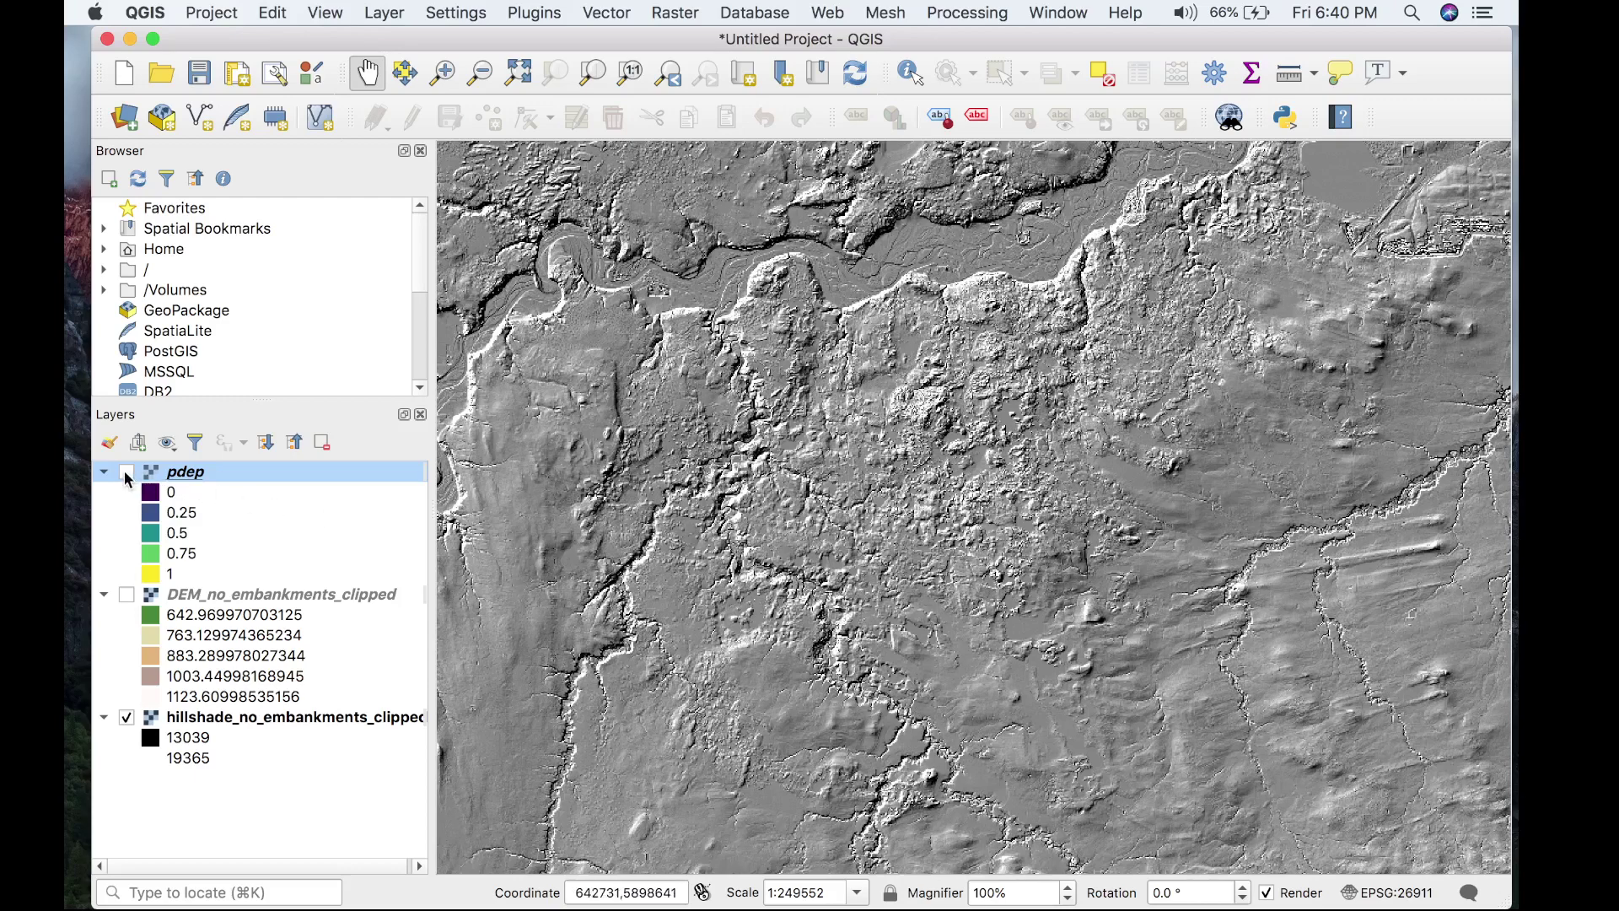
pyautogui.click(126, 473)
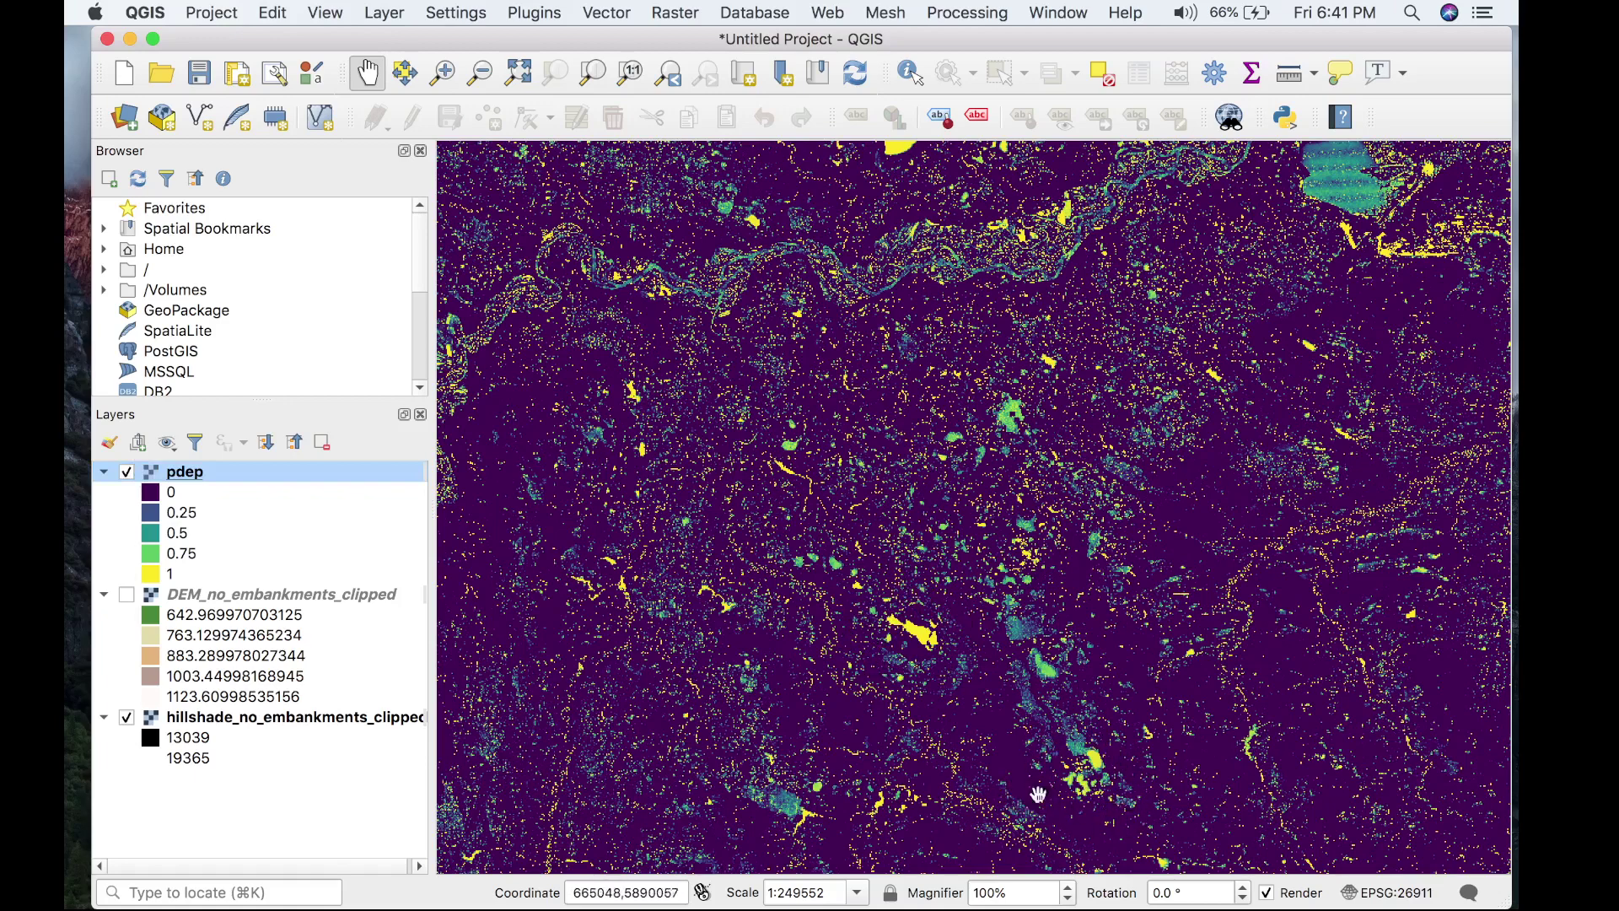
pyautogui.click(127, 473)
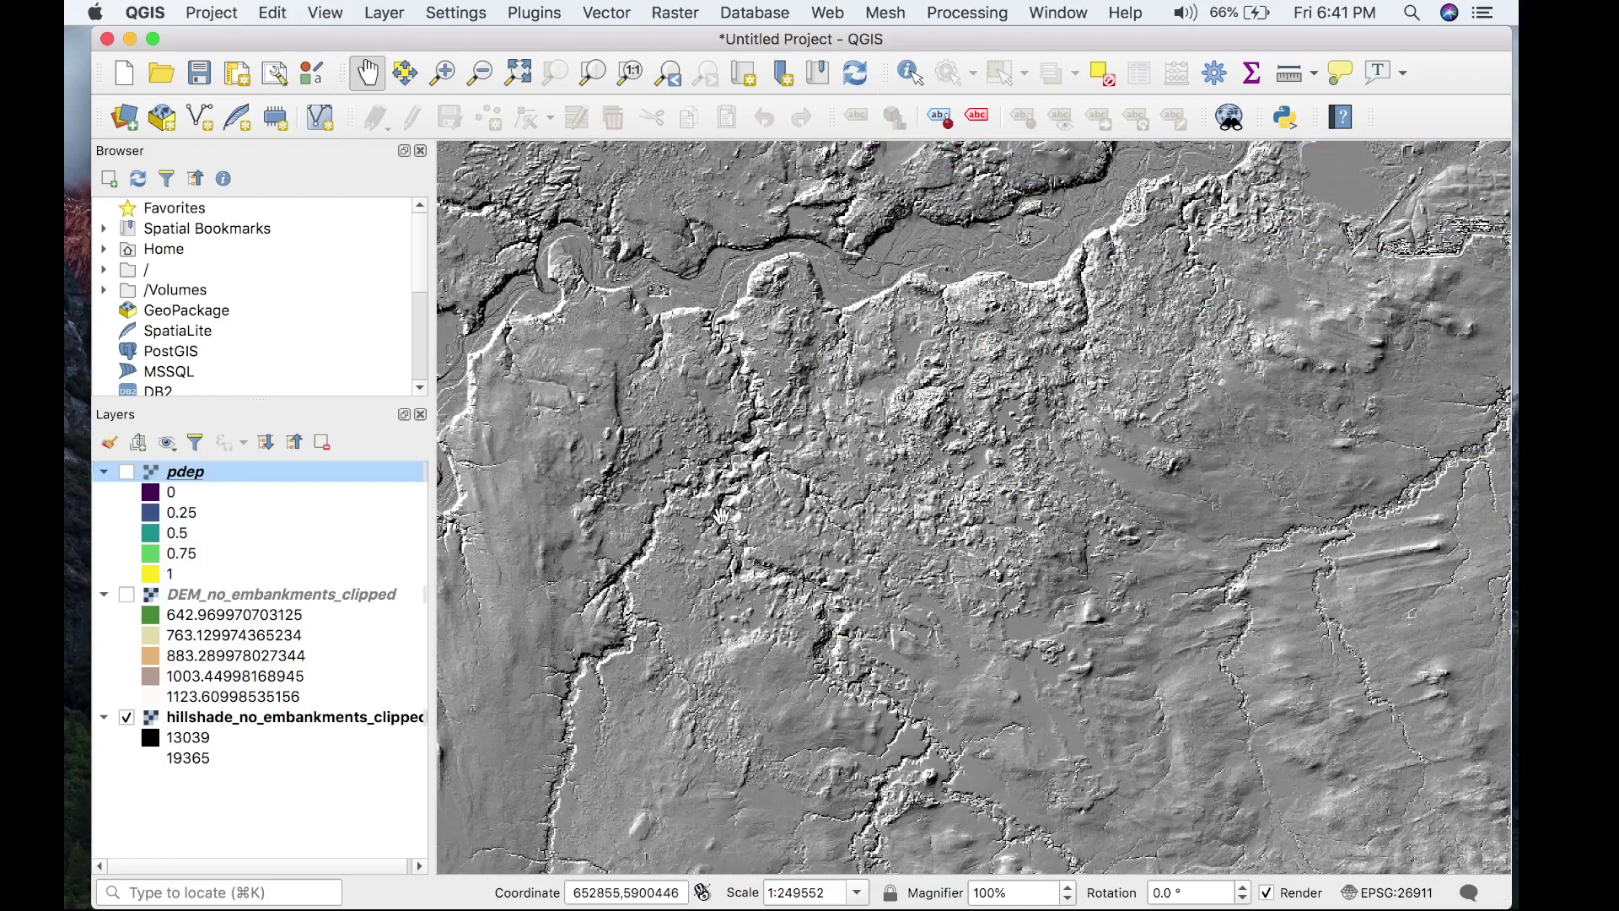
# - Re-enable the pdep Viridis layer over the hillshade, framing the winding river and large yellow depression
pyautogui.moveTo(1016, 417); pyautogui.dragTo(861, 708)
pyautogui.scroll(1, 962, 430)
pyautogui.moveTo(1061, 402); pyautogui.dragTo(1051, 445)
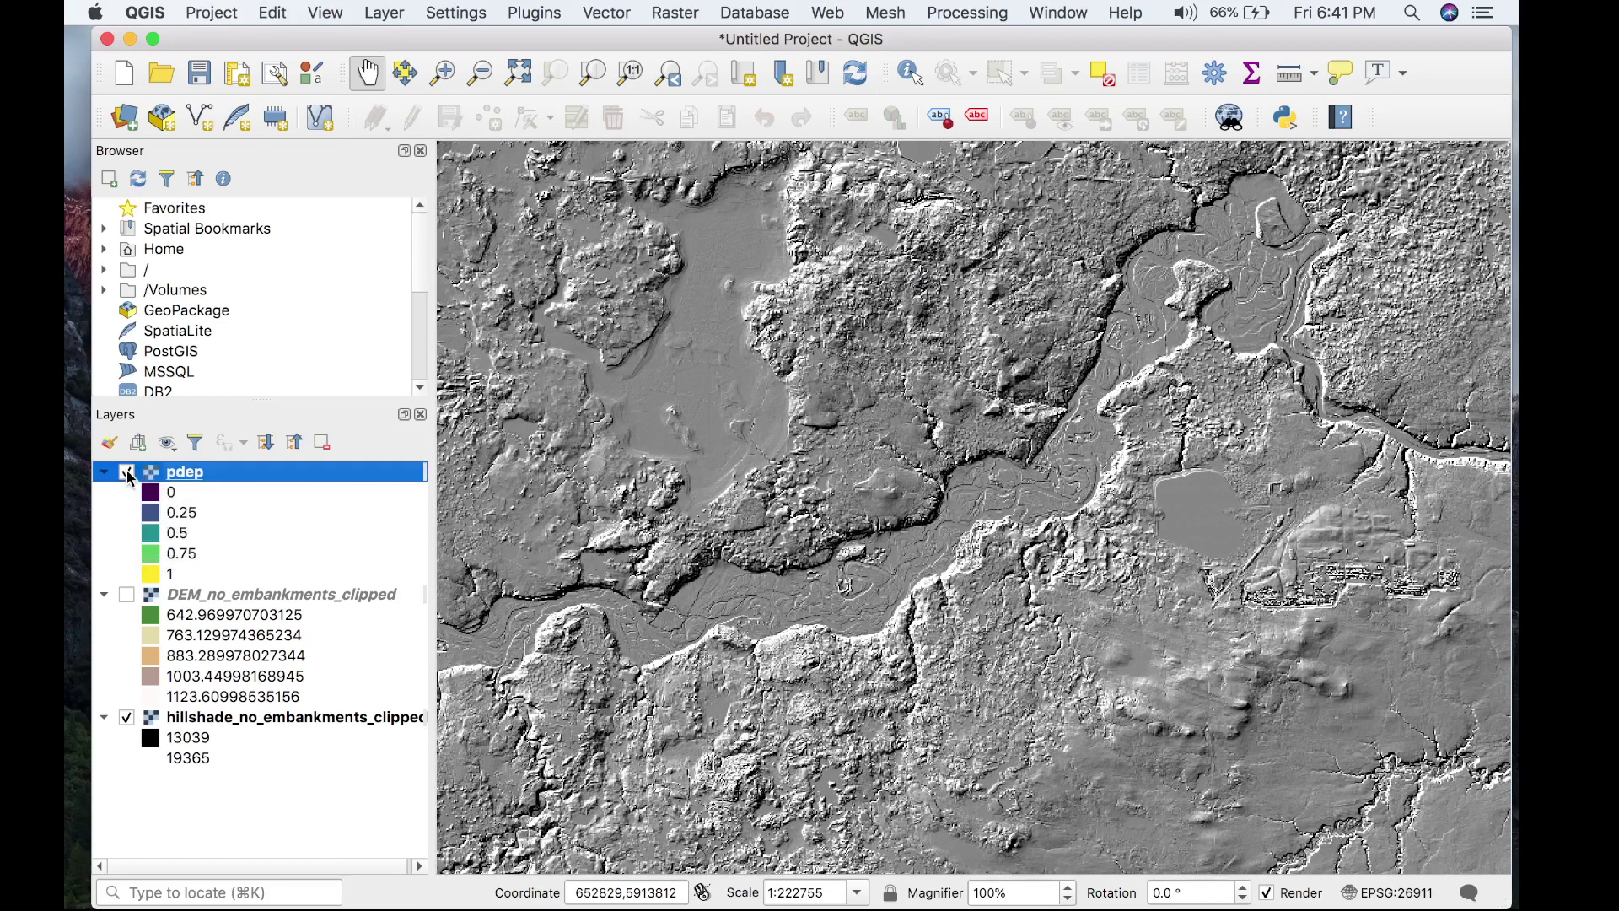
pyautogui.click(126, 473)
pyautogui.scroll(1, 1076, 447)
pyautogui.scroll(1, 1077, 447)
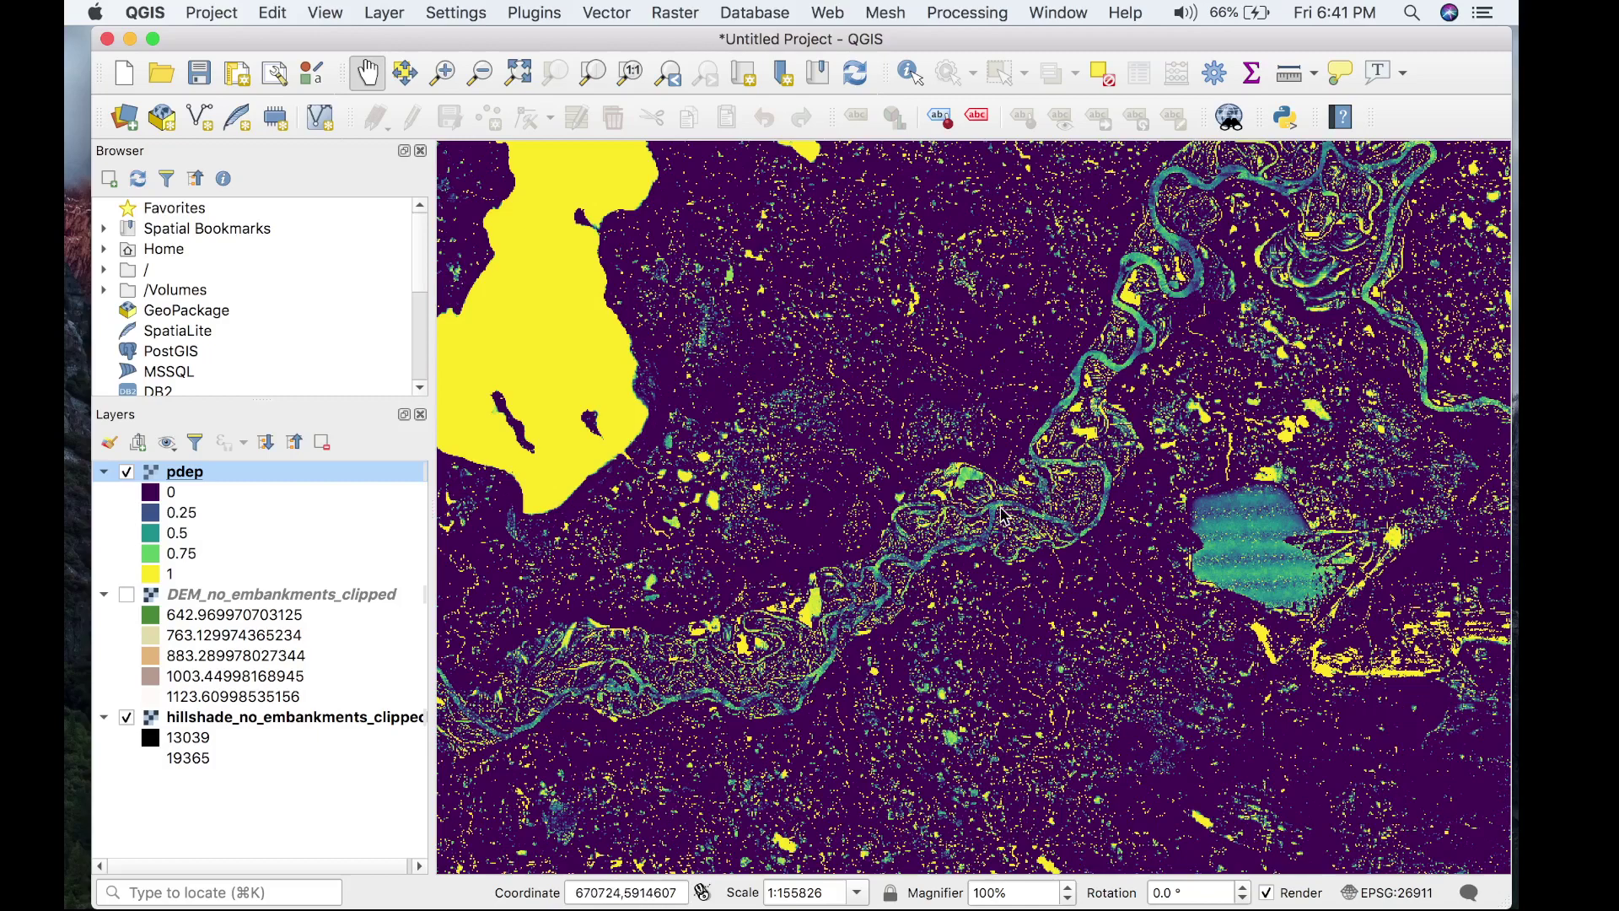
pyautogui.scroll(-1, 1001, 515)
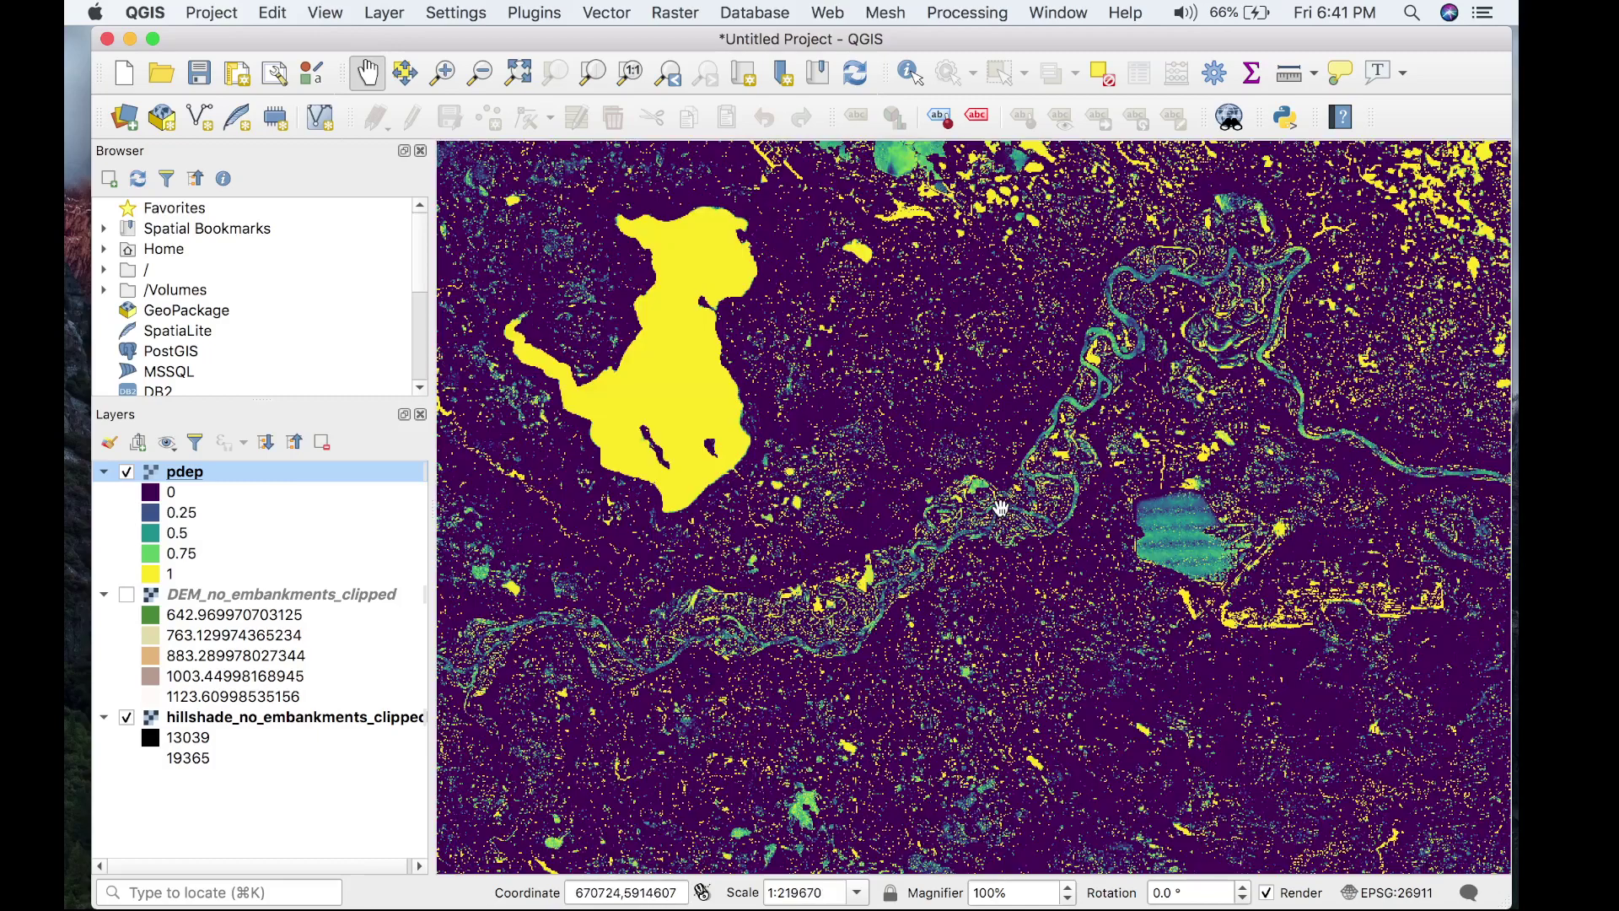
pyautogui.scroll(-1, 983, 588)
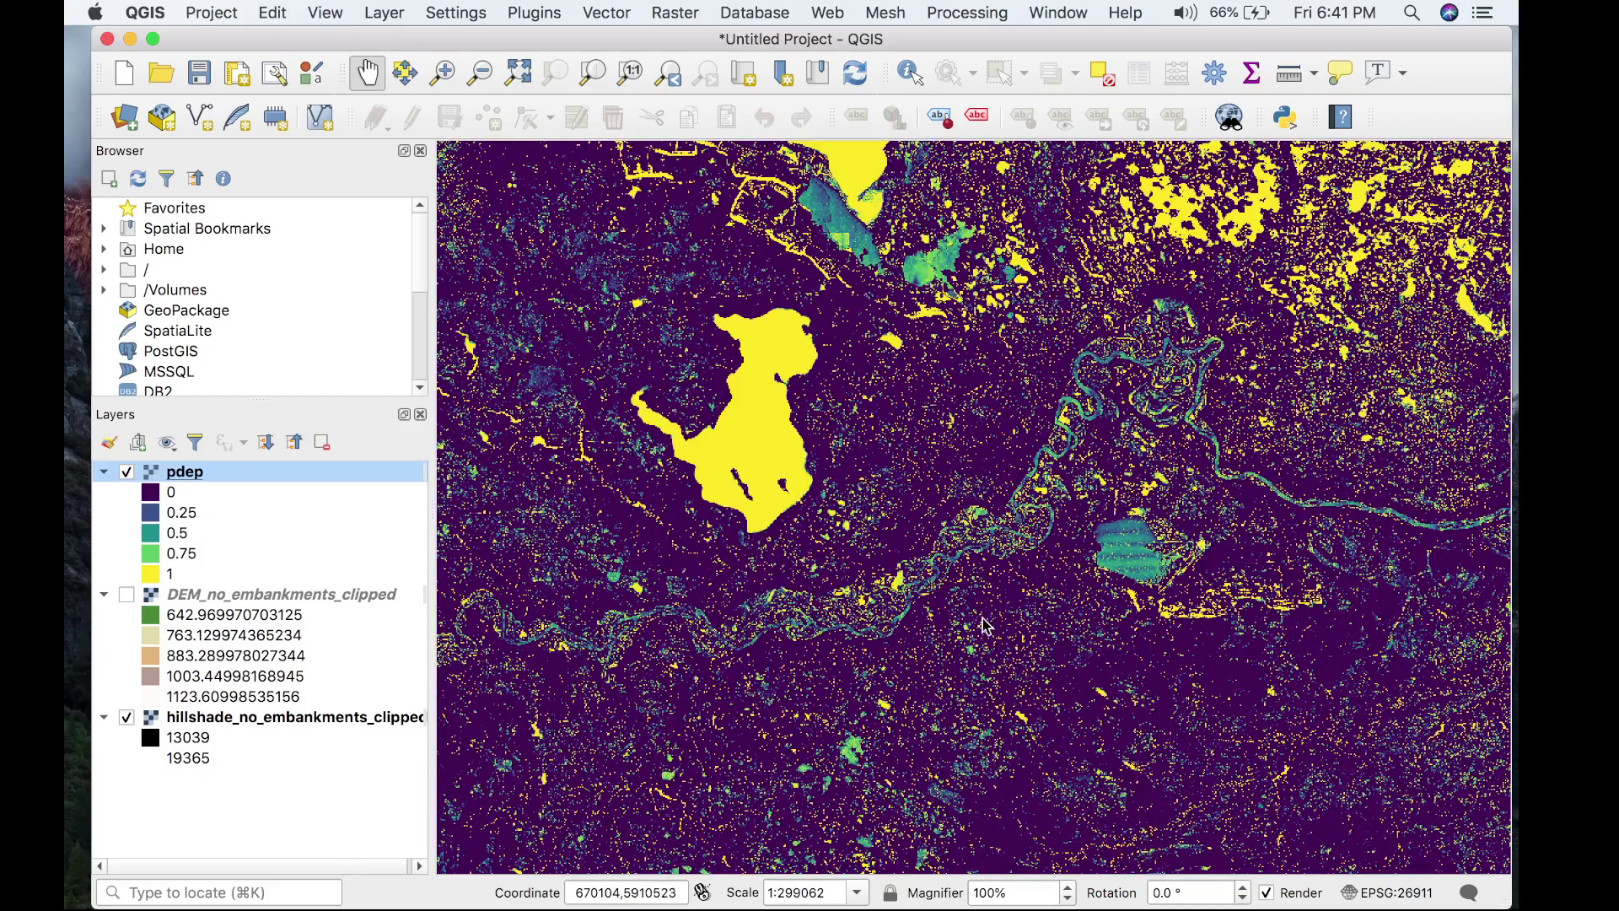
pyautogui.moveTo(978, 633); pyautogui.dragTo(974, 629)
pyautogui.scroll(-1, 973, 628)
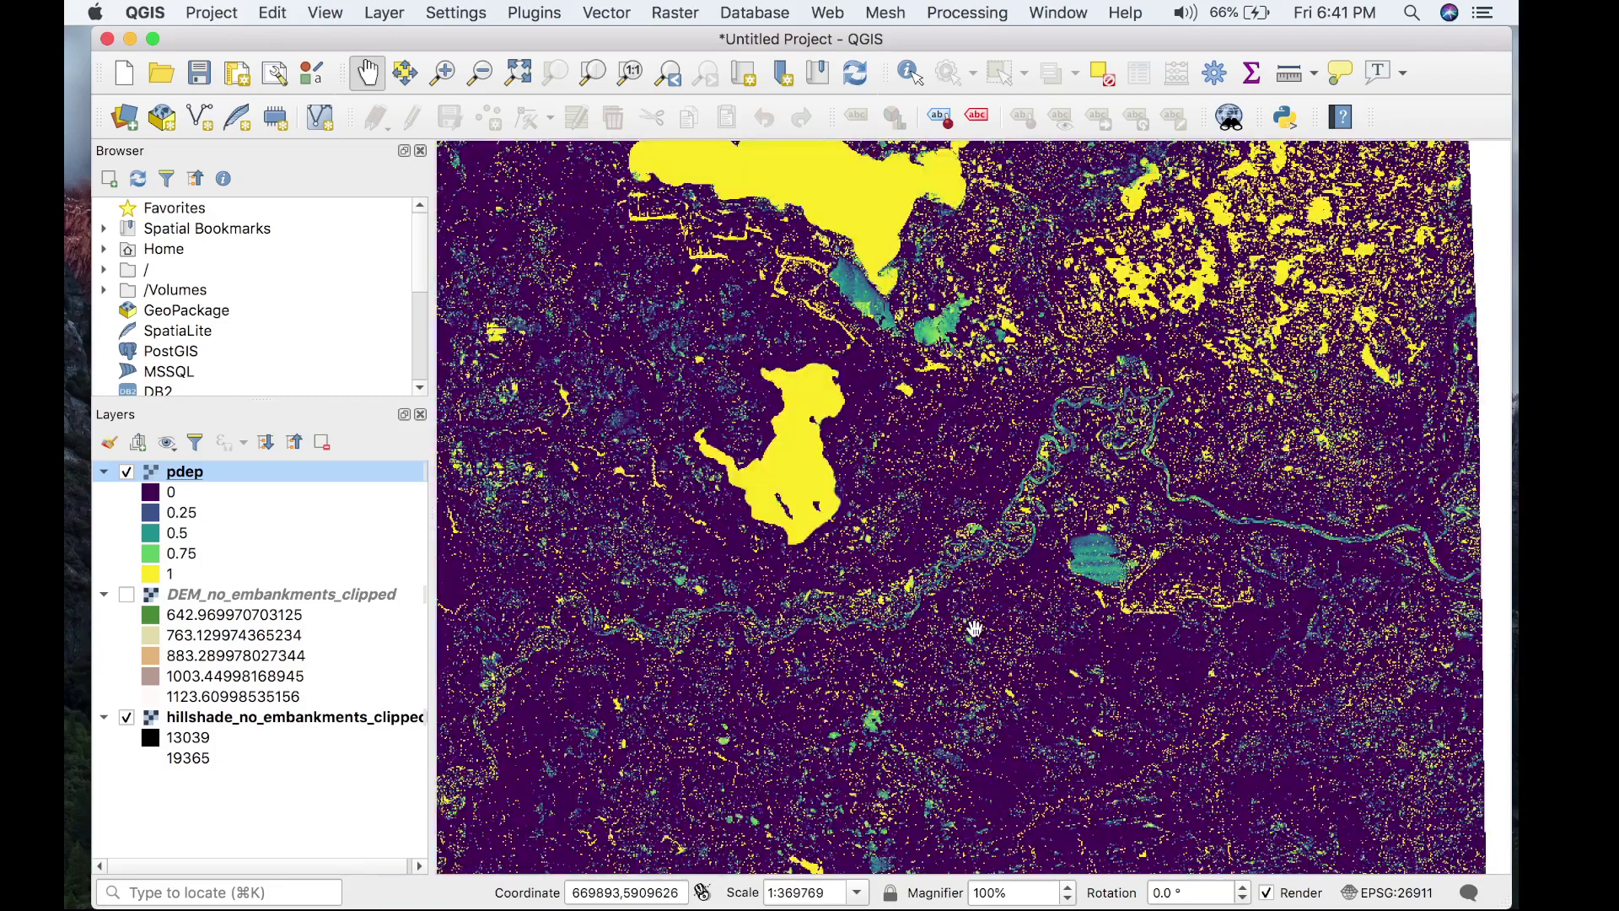